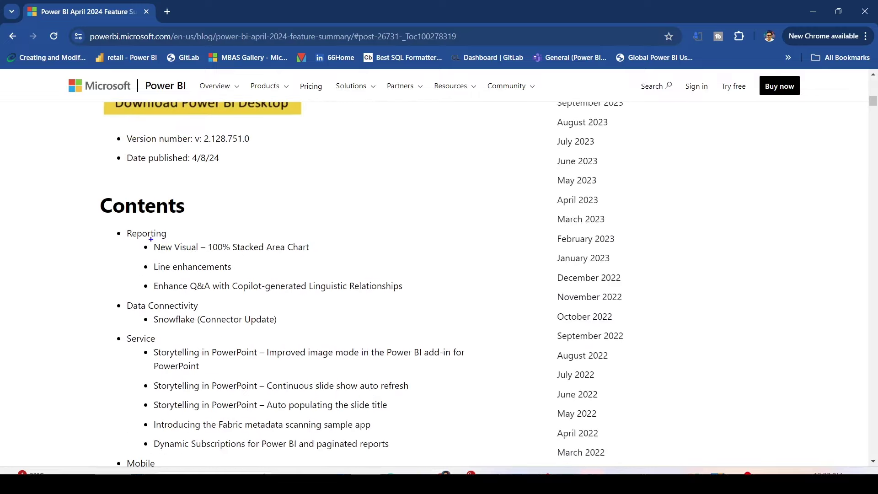
- Open the "New Visual – 100% Stacked Area Chart" section of the Power BI April 2024 feature summary and read it
left_click_drag(151, 239, 319, 256)
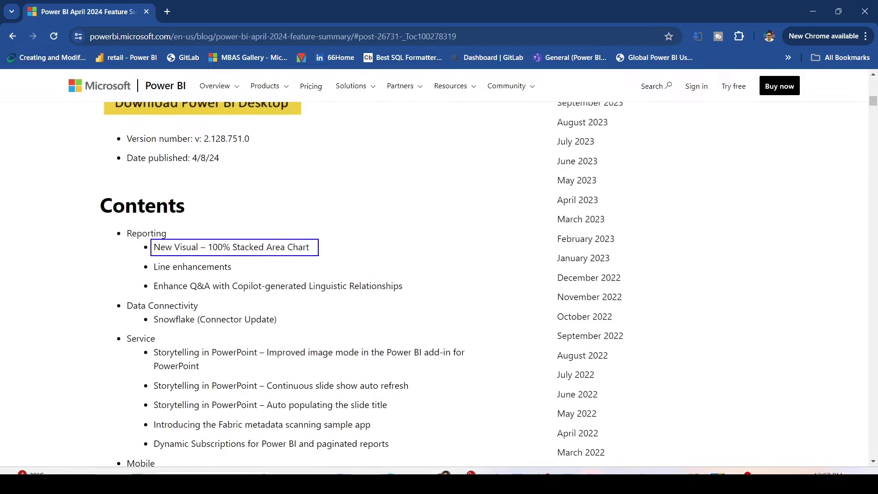
mouse_move(149, 258)
left_mouse_down()
mouse_move(170, 272)
mouse_move(246, 277)
left_mouse_up()
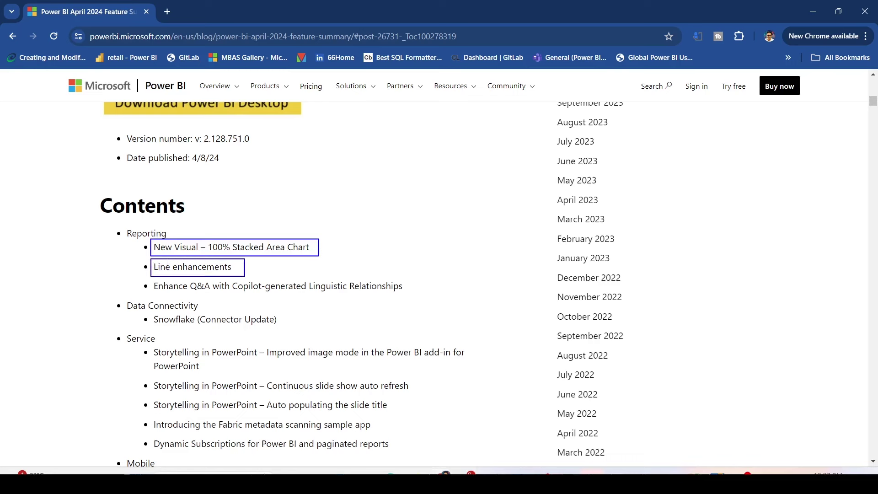
left_click(246, 247)
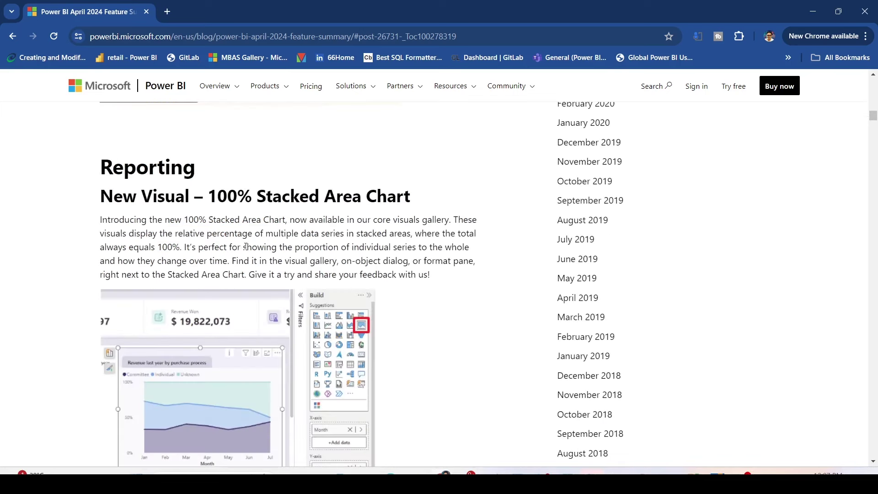
scroll(199, 176, "down", 1)
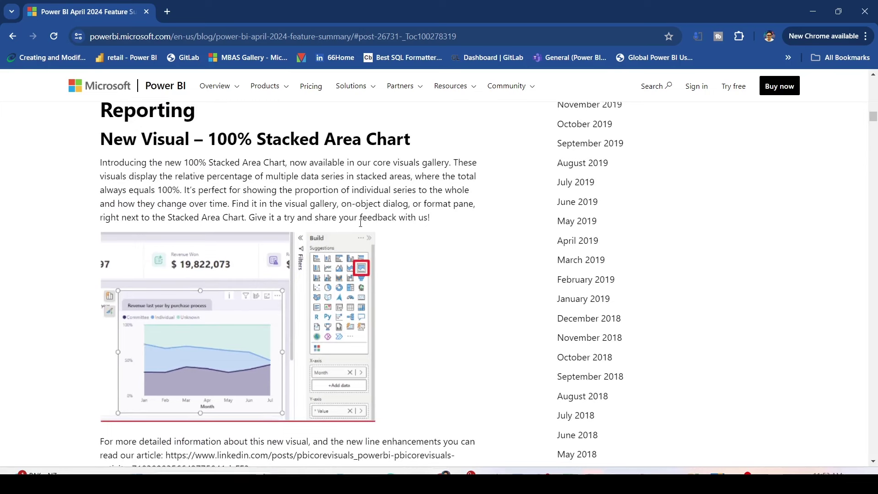
scroll(362, 230, "down", 6)
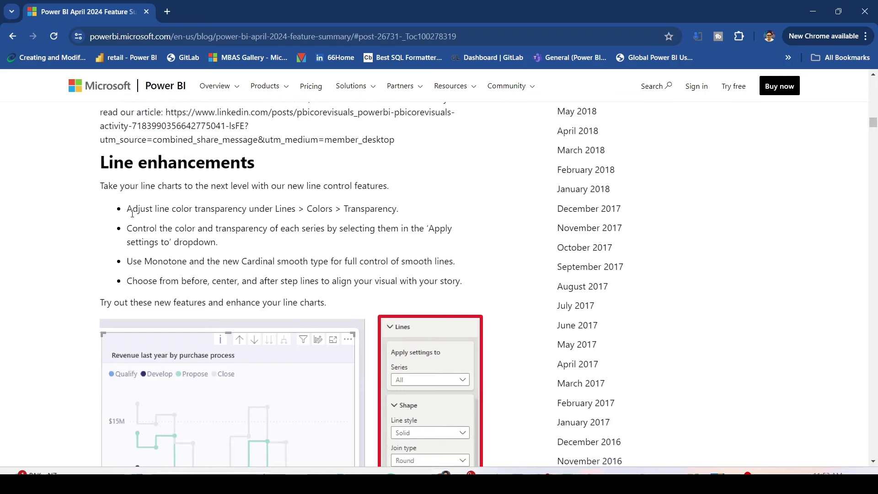
- Read the Line enhancements section, covering line transparency, per-series settings, smooth types and step lines
left_click_drag(127, 211, 388, 212)
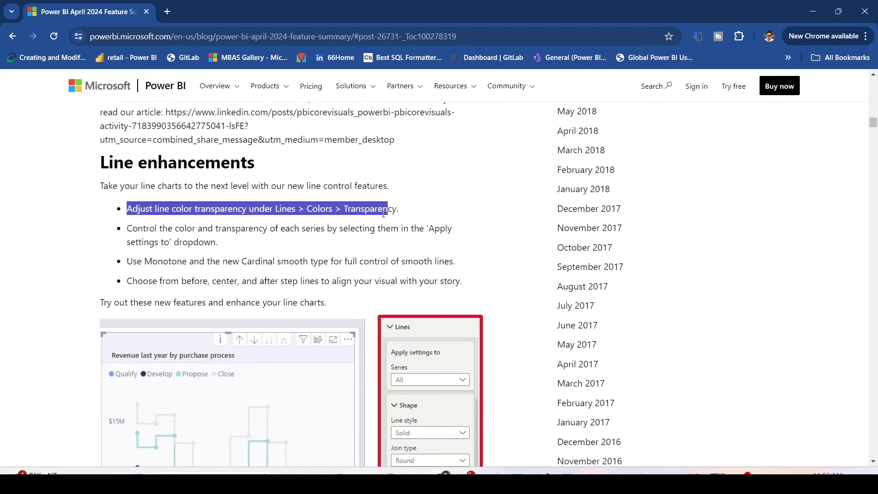
left_click(296, 233)
left_click_drag(198, 229, 421, 232)
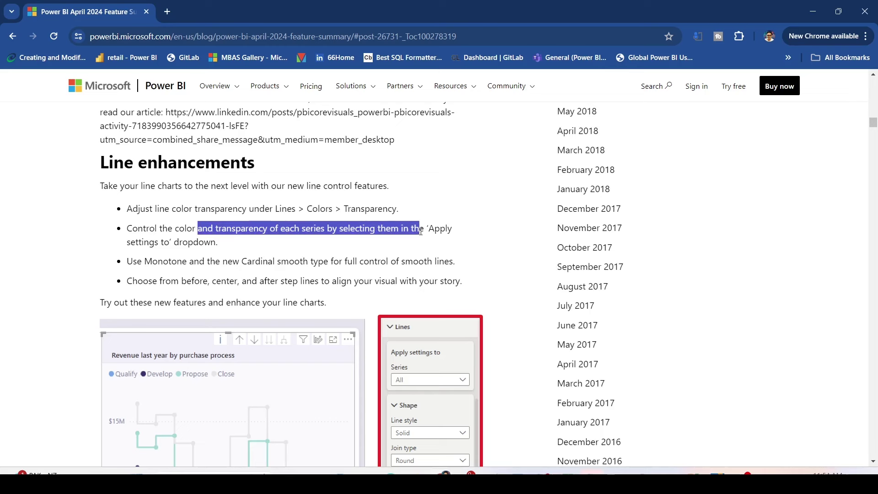
left_click(351, 247)
scroll(139, 207, "down", 1)
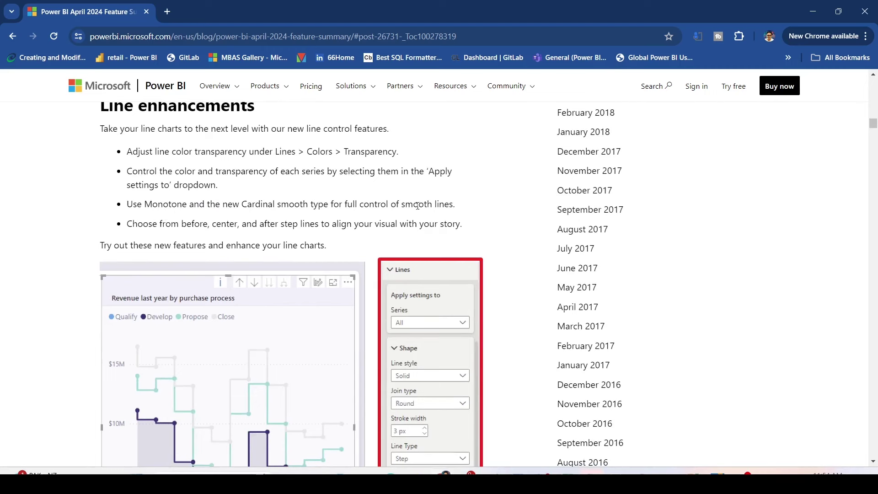
scroll(355, 206, "down", 1)
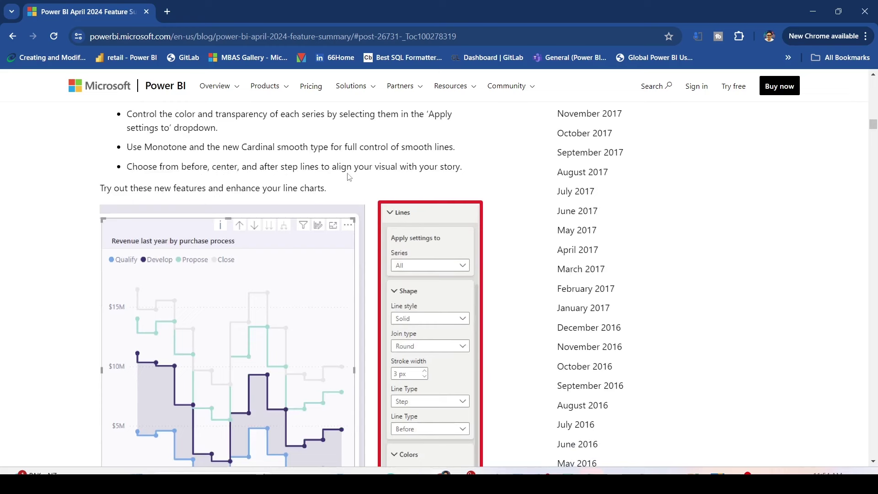
scroll(349, 178, "down", 1)
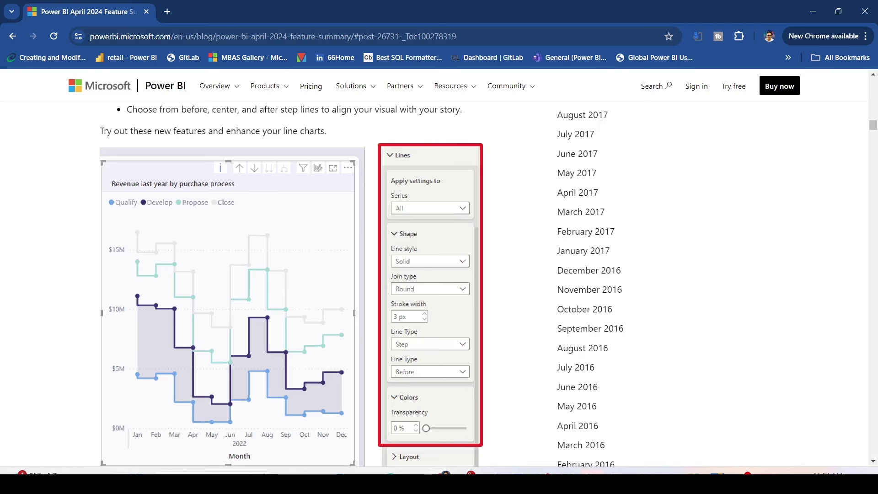
- Switch to the Testing file in Power BI Desktop and examine the model's tables and relationships, collapsing the side panes
left_click(718, 483)
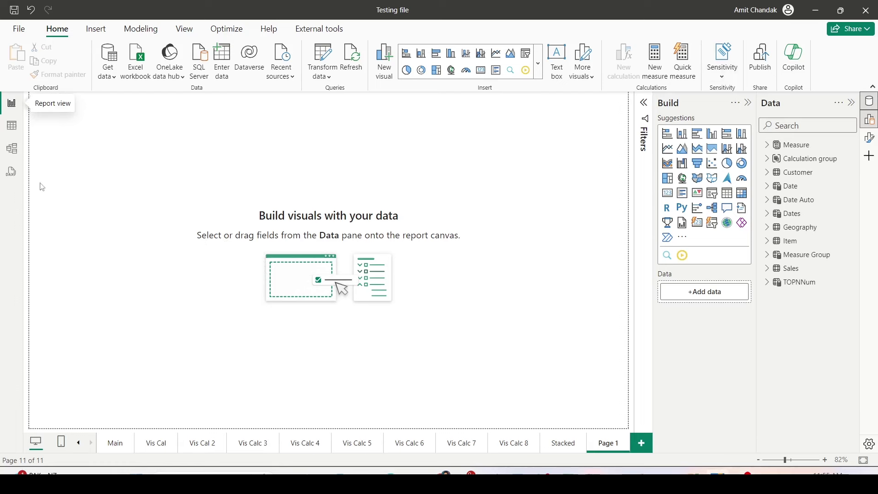
left_click(17, 154)
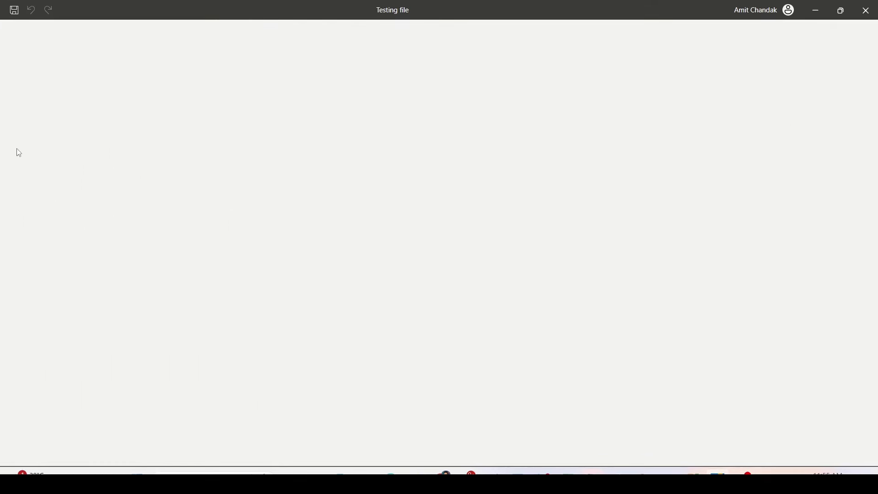
left_click(163, 428)
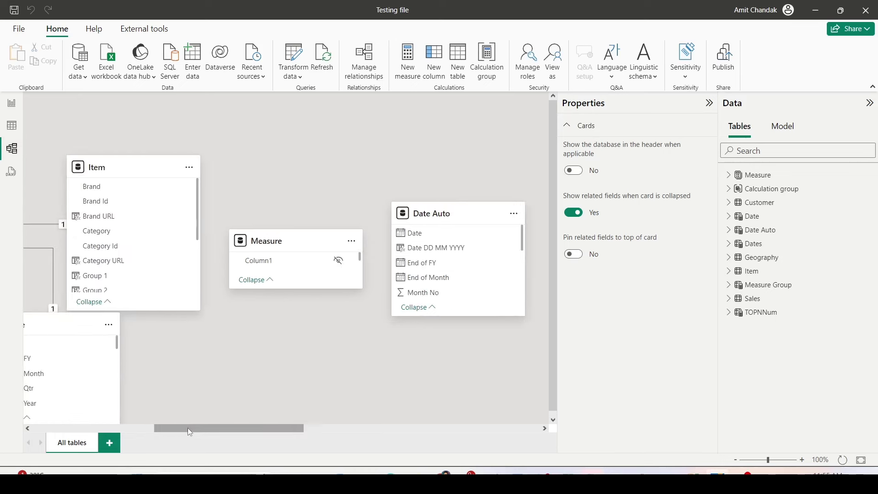
left_click_drag(197, 428, 93, 430)
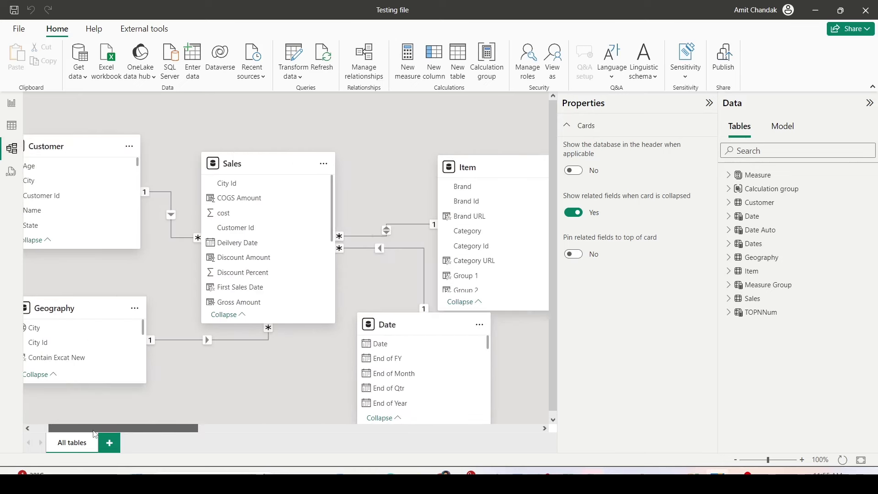
left_click(710, 103)
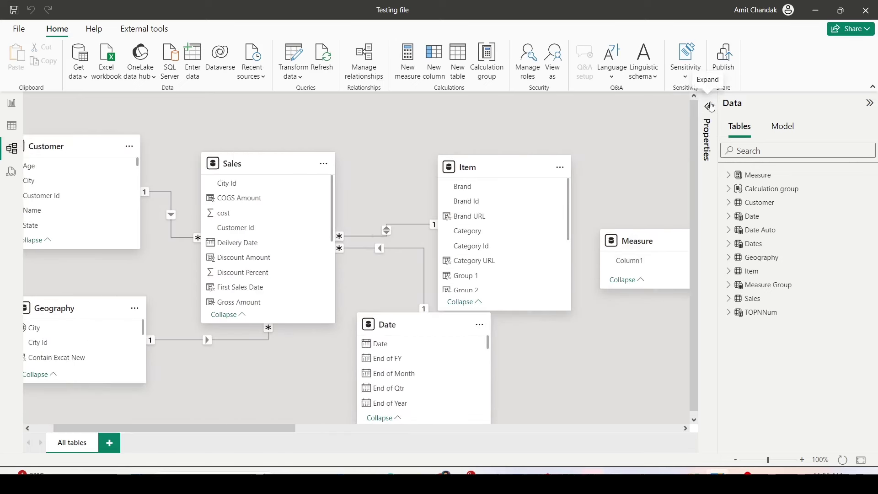
left_click(871, 104)
left_click_drag(345, 429, 331, 432)
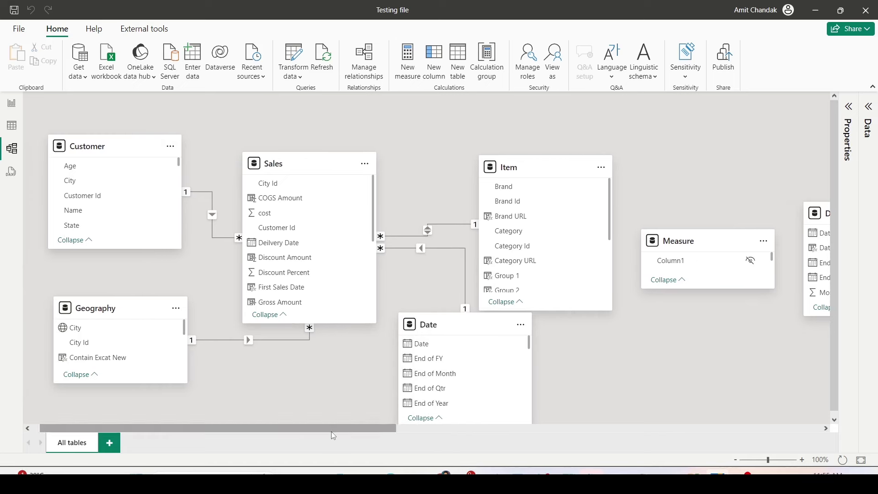
- Return to the report and add a 100% stacked area chart to Page 1 with the Date table's Month Year on the X-axis
left_click(11, 103)
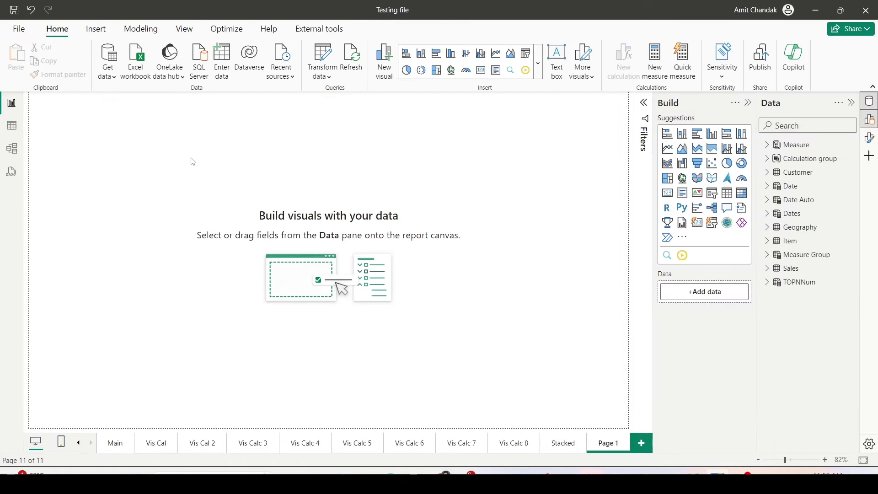
left_click(713, 149)
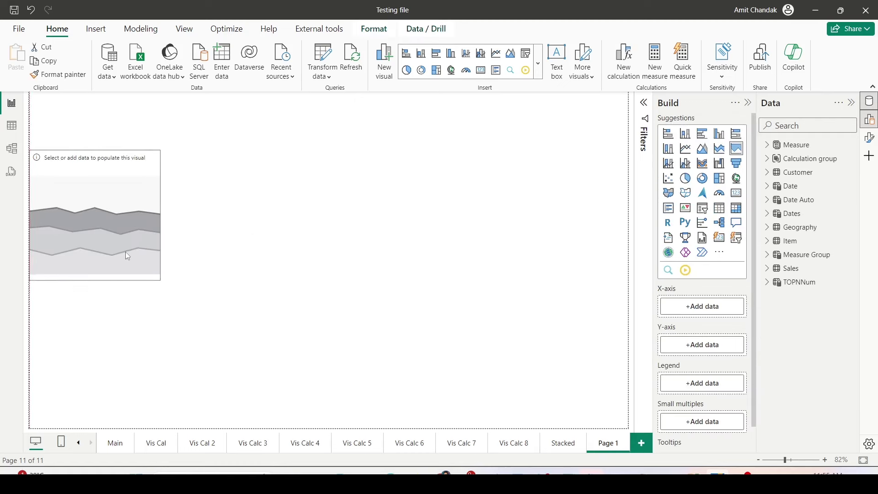
left_click(797, 144)
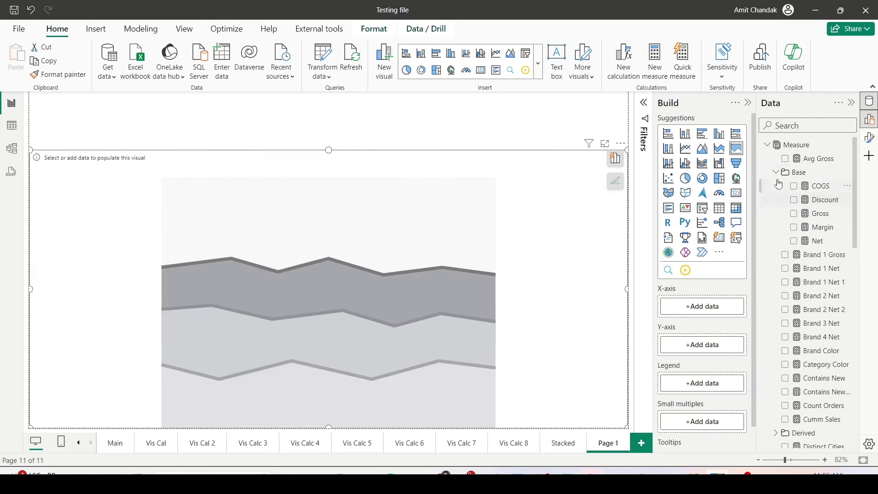
scroll(795, 215, "down", 2)
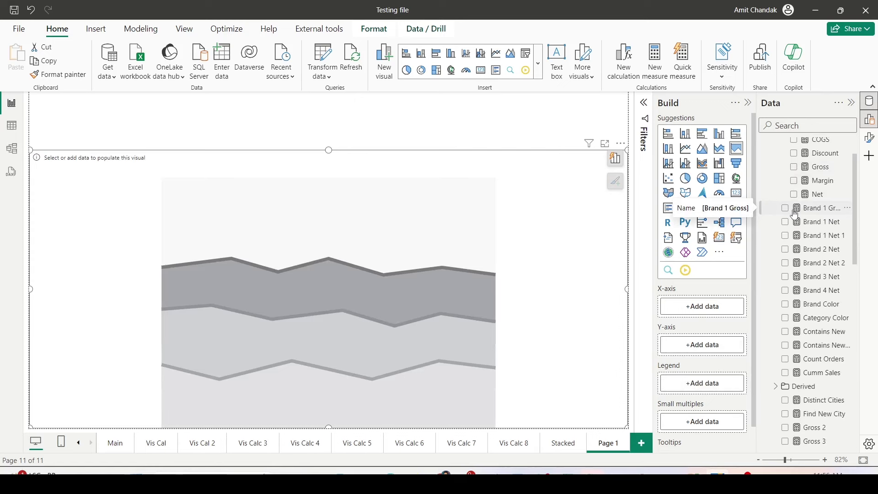
scroll(795, 215, "down", 12)
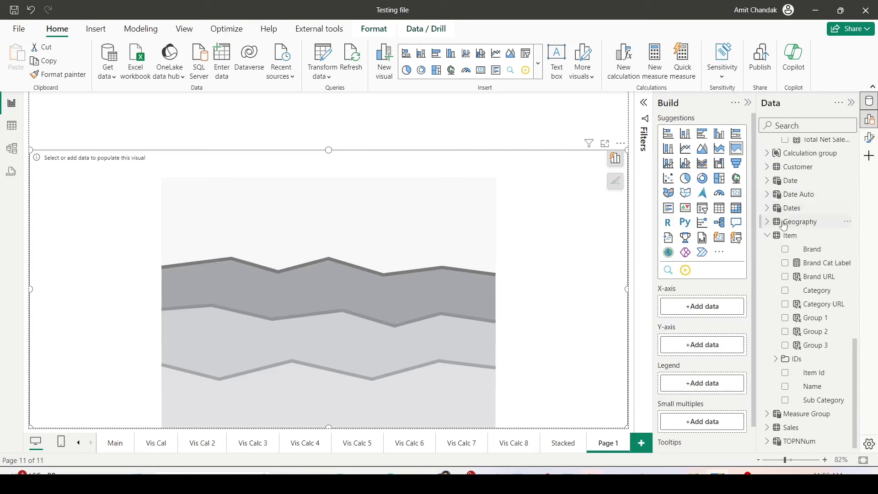
left_click(767, 181)
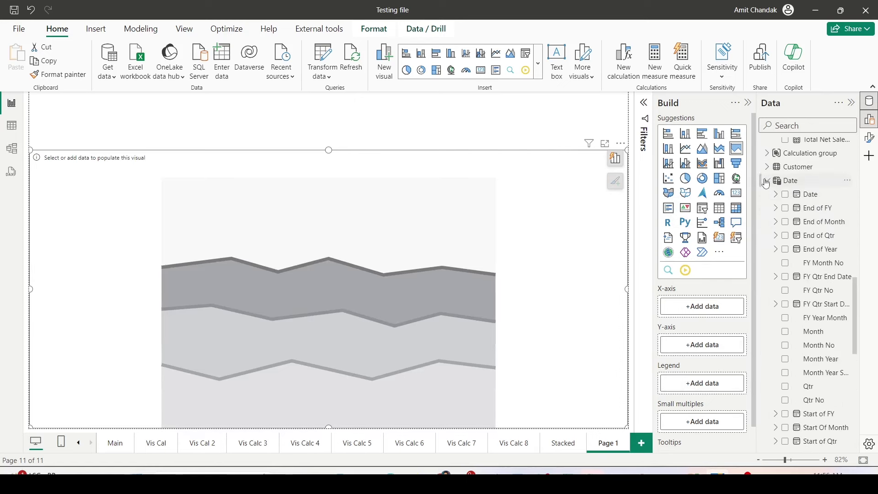
scroll(805, 283, "down", 3)
left_click_drag(819, 265, 727, 308)
- Assign the Net measure to the chart's Y-axis and the Item table's Category field to its legend
scroll(810, 265, "up", 15)
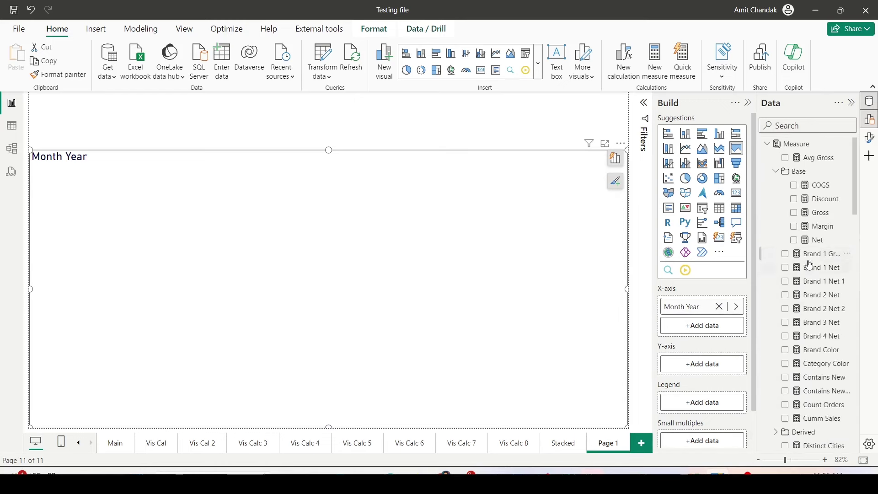
left_click_drag(810, 240, 704, 366)
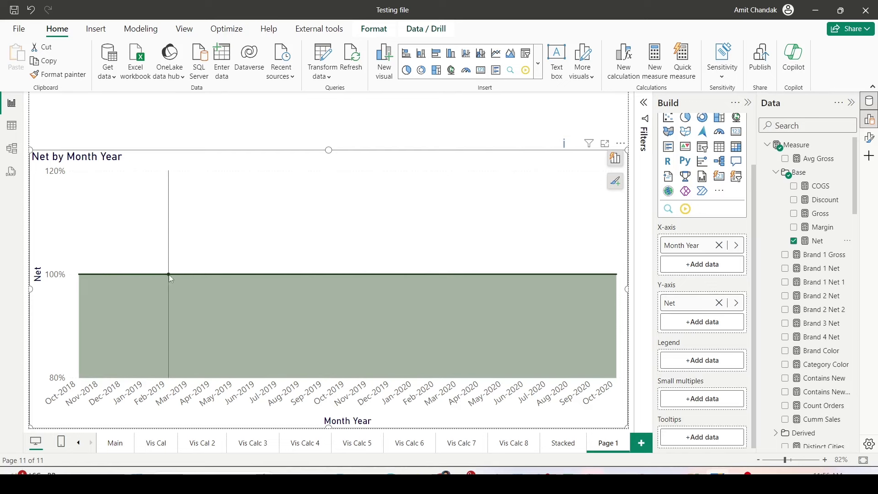
scroll(804, 260, "down", 2)
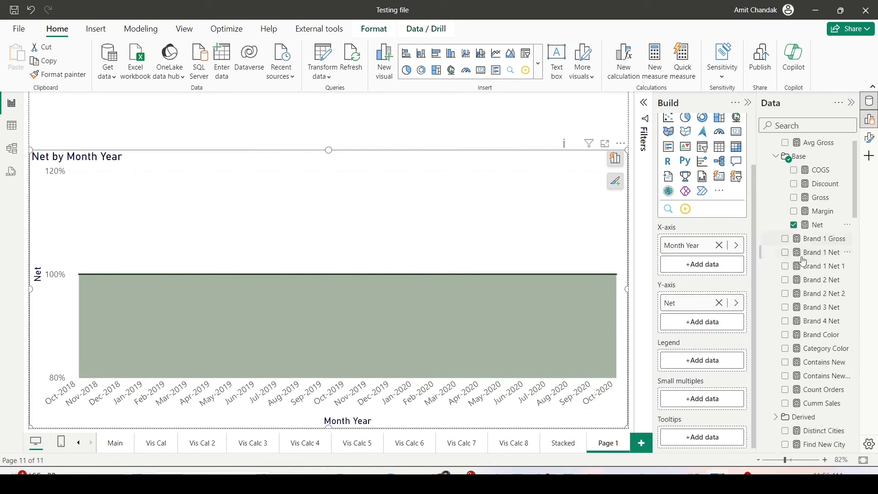
scroll(803, 261, "down", 15)
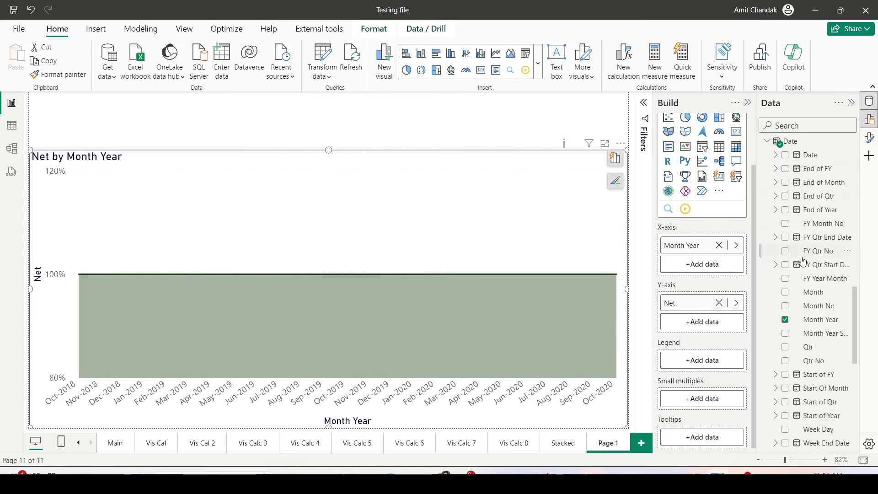
scroll(803, 261, "down", 10)
left_click_drag(806, 289, 709, 366)
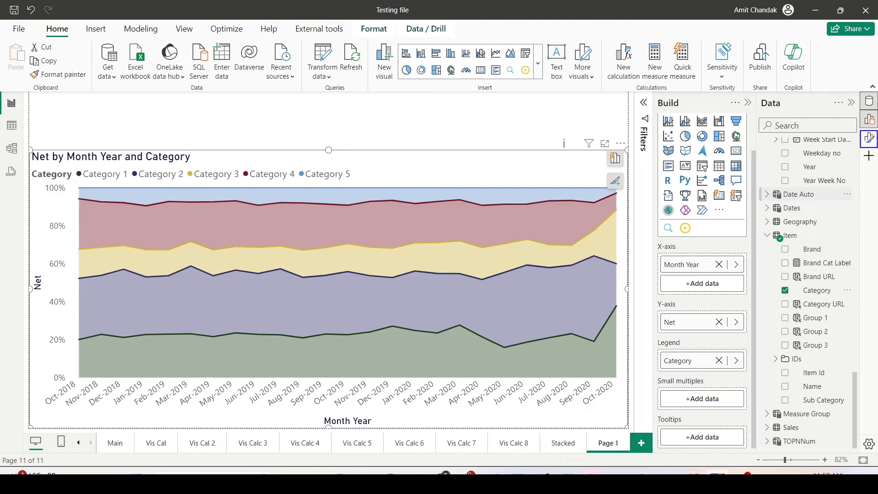
- Open the chart's title formatting options and point out the title text and its conditional formatting control
left_click(869, 138)
left_click(558, 202)
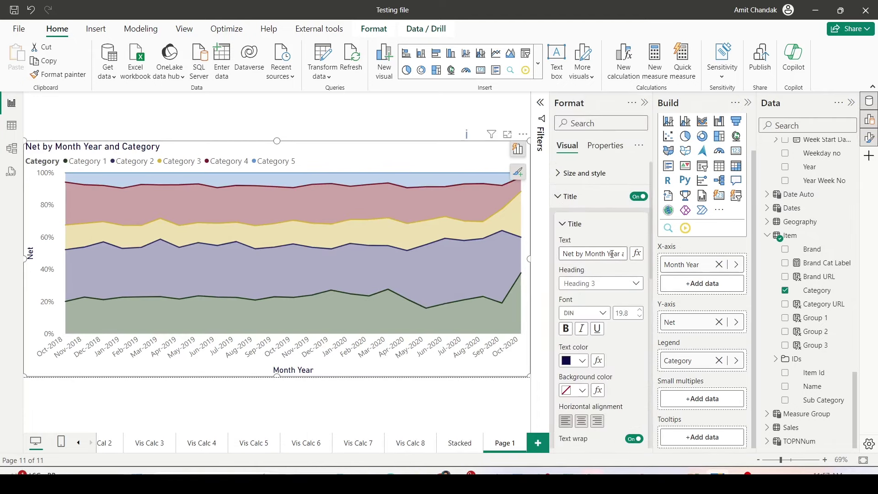
left_click(567, 253)
left_click_drag(622, 262, 645, 264)
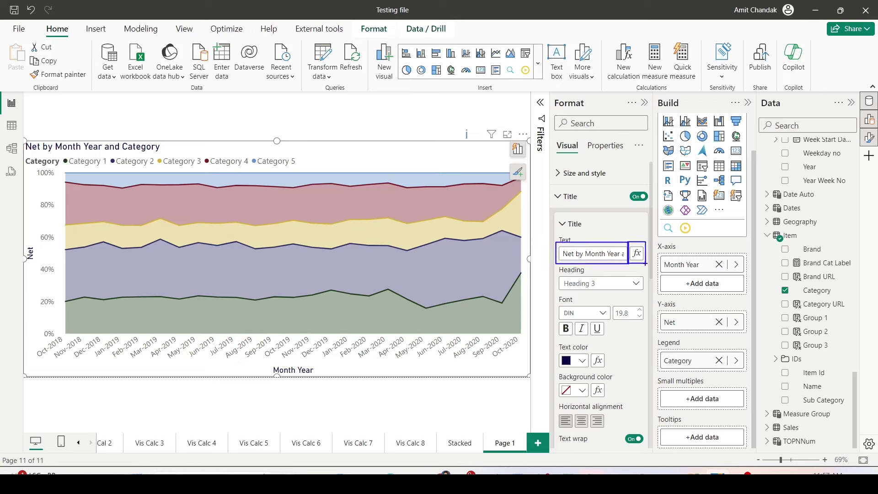
key("Escape")
scroll(599, 253, "down", 2)
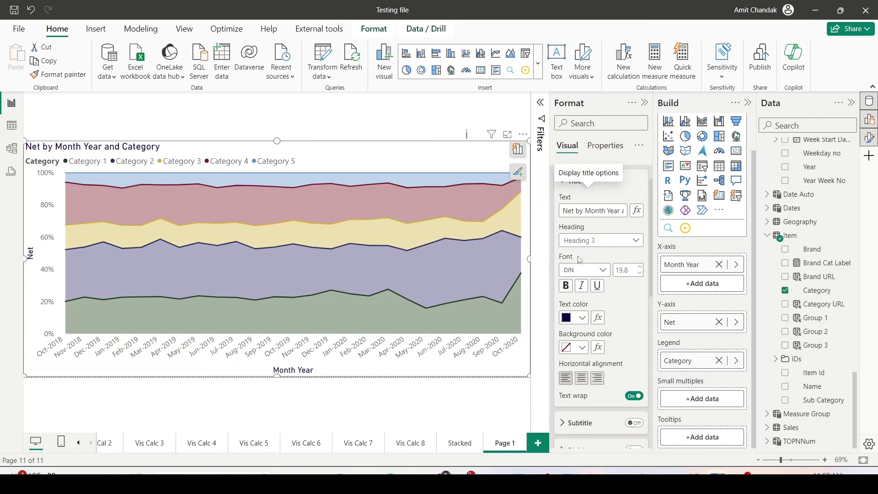
- Try the Normal and Heading 2 levels for the chart title and set it back to Heading 3
left_click(581, 241)
left_click(578, 254)
left_click(583, 242)
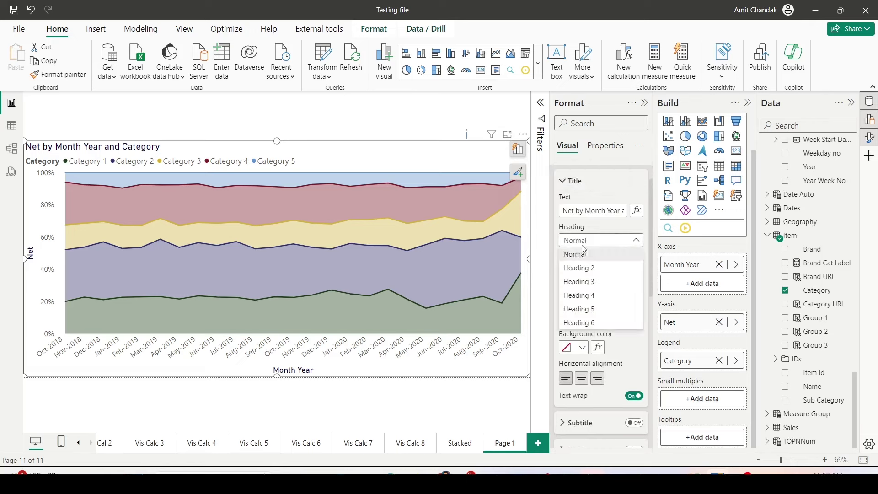
left_click(582, 267)
left_click(586, 241)
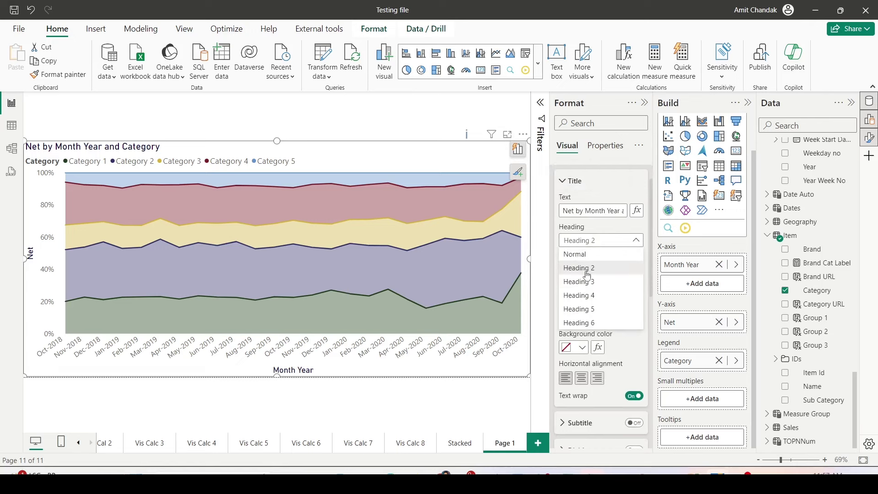
left_click(586, 281)
- Make the chart title bold, italic and underlined
scroll(607, 241, "down", 2)
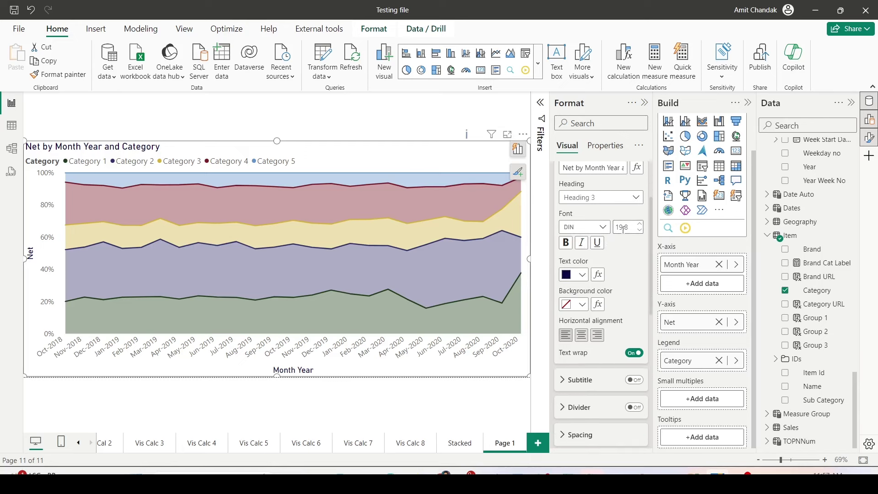
left_click(566, 243)
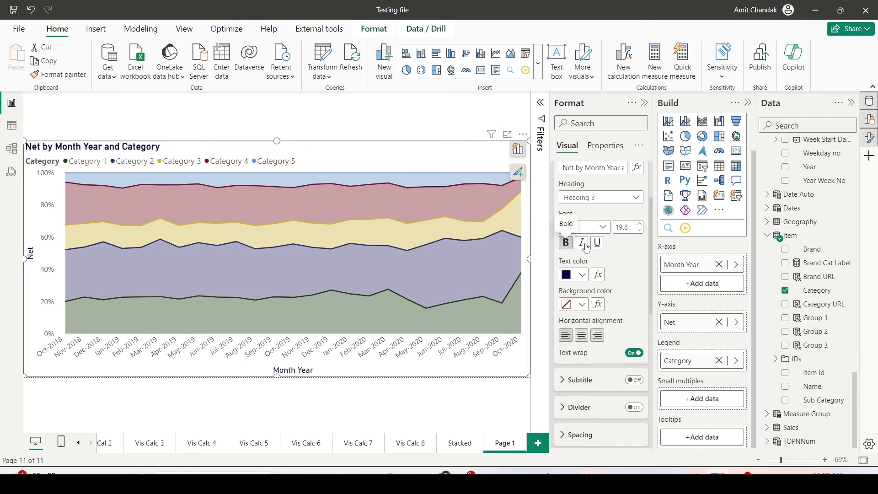
left_click(599, 245)
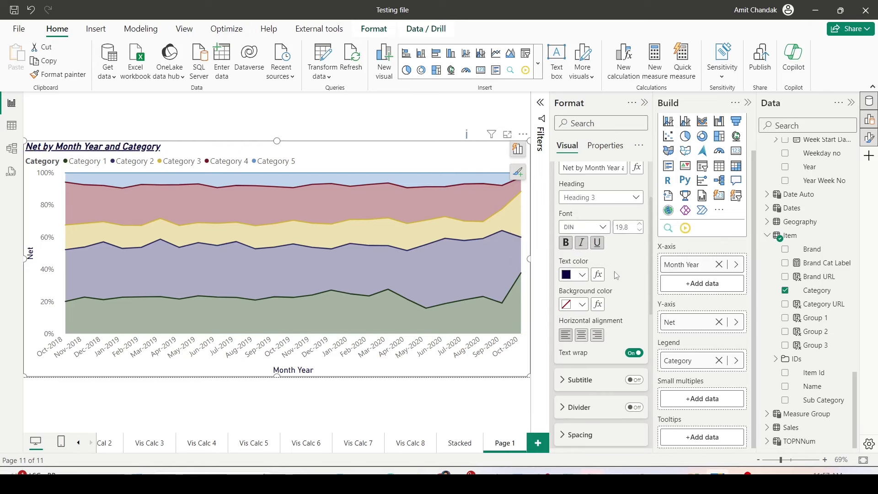
- Set the chart title's horizontal alignment to center
scroll(617, 276, "down", 1)
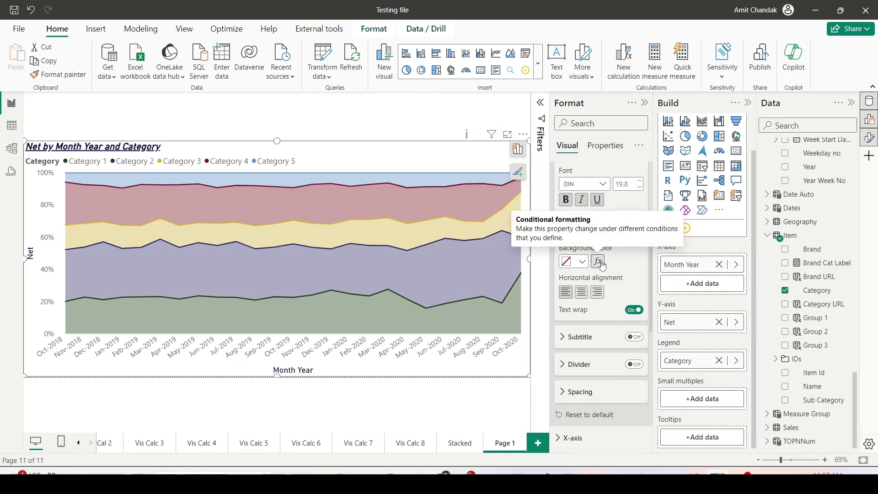
left_click(580, 297)
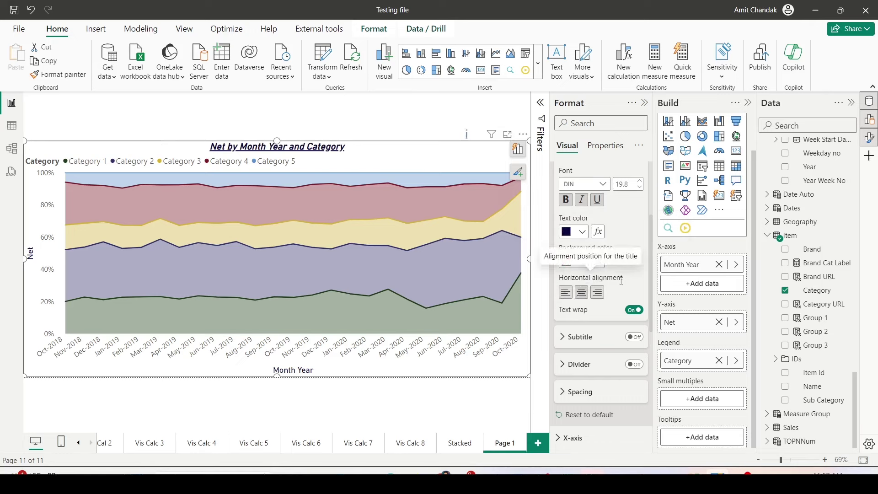
- Expand the Subtitle, Divider and Spacing options of the chart title and review their settings
scroll(621, 281, "down", 1)
left_click(579, 291)
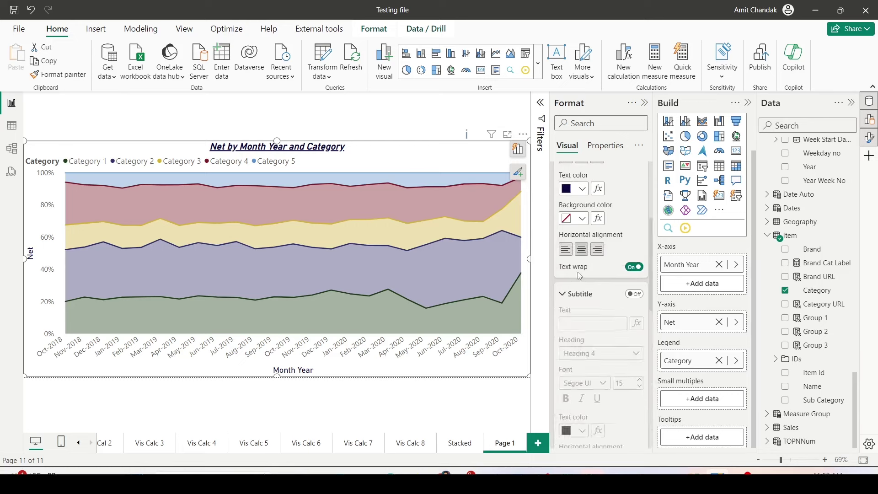
scroll(577, 271, "down", 5)
left_click(567, 291)
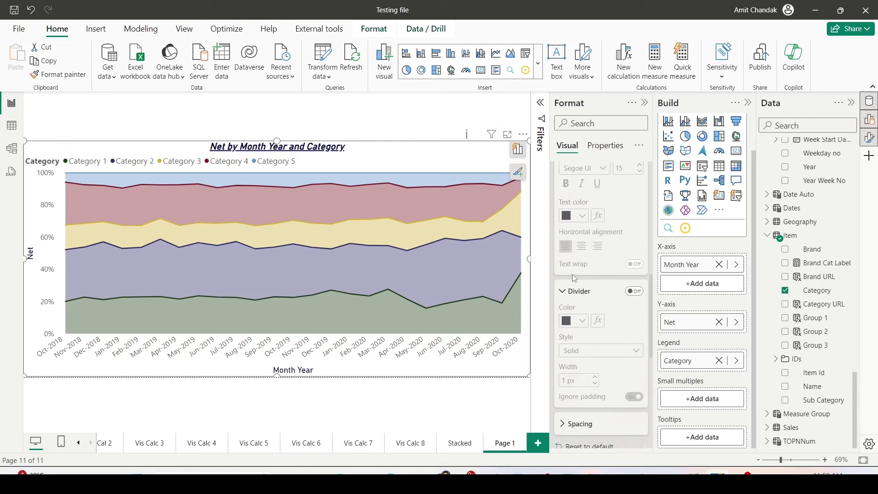
scroll(573, 275, "down", 3)
left_click(575, 290)
scroll(575, 279, "down", 1)
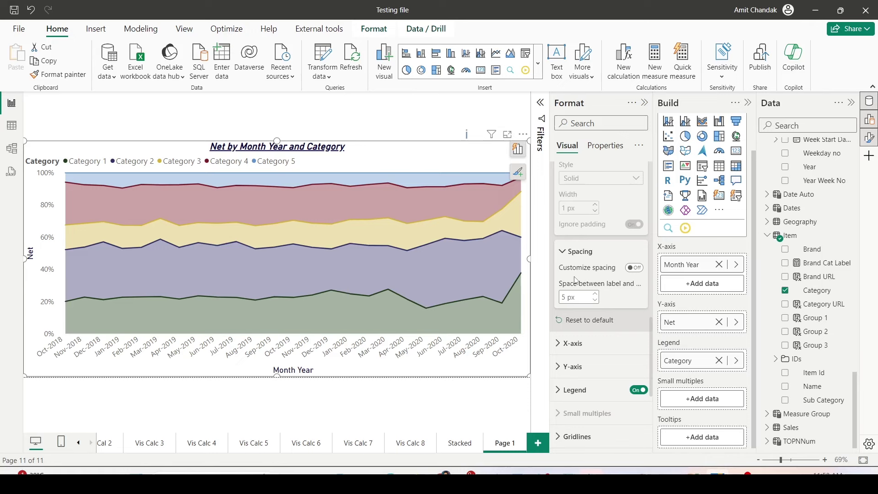
- Open the X-axis options and examine the label font, color, maximum height and concatenate labels settings
scroll(574, 281, "down", 2)
left_click(574, 258)
scroll(573, 256, "down", 3)
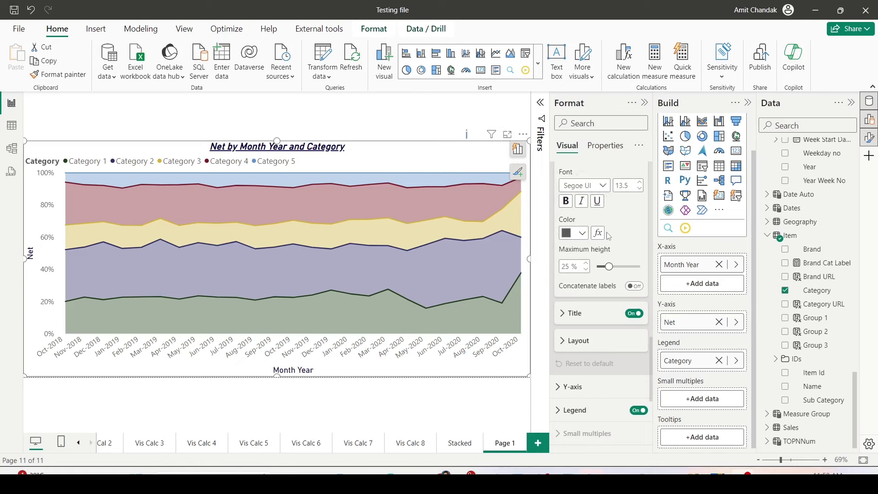
left_click(609, 266)
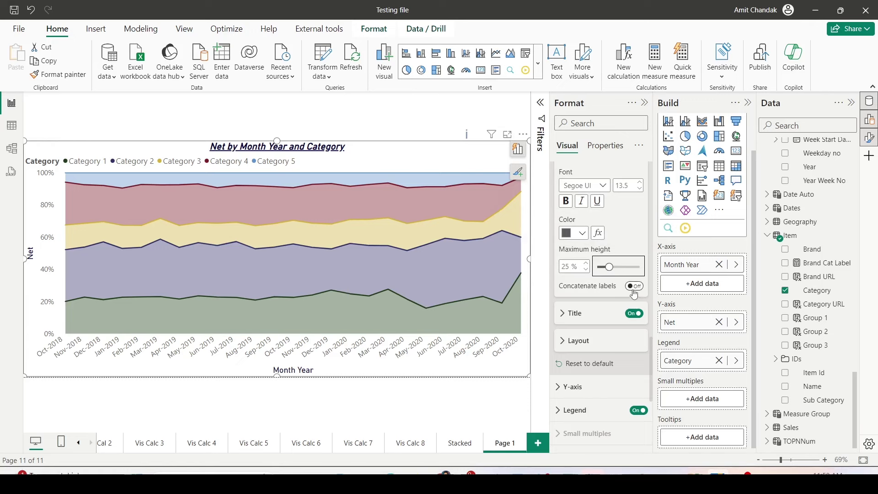
- Expand the X-axis title options and switch the axis title off and back on
left_click(567, 317)
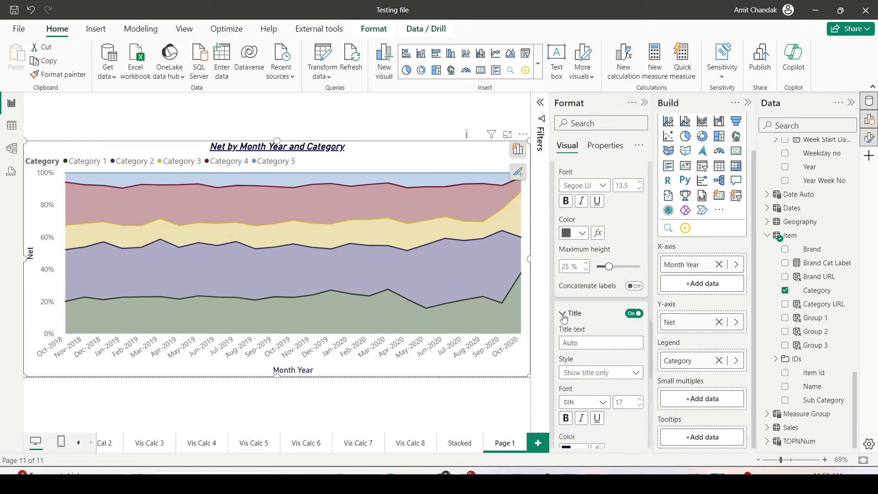
left_click(635, 314)
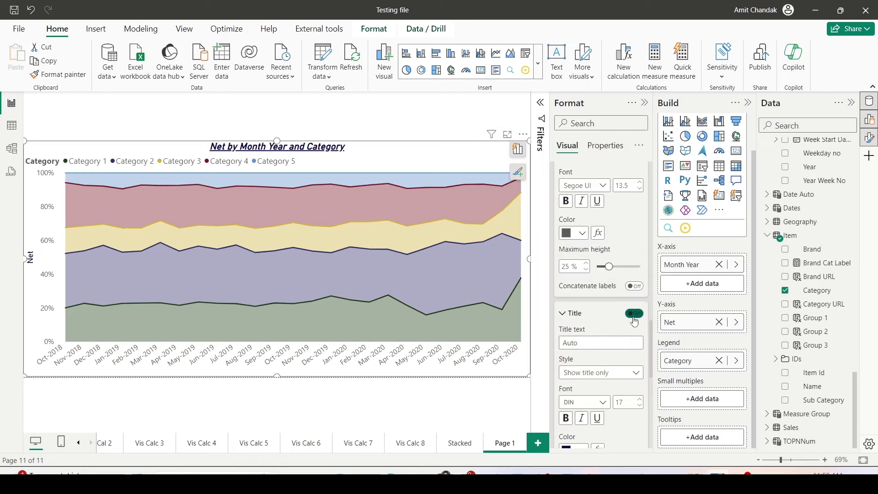
left_click_drag(227, 360, 350, 386)
key("Escape")
left_click(634, 314)
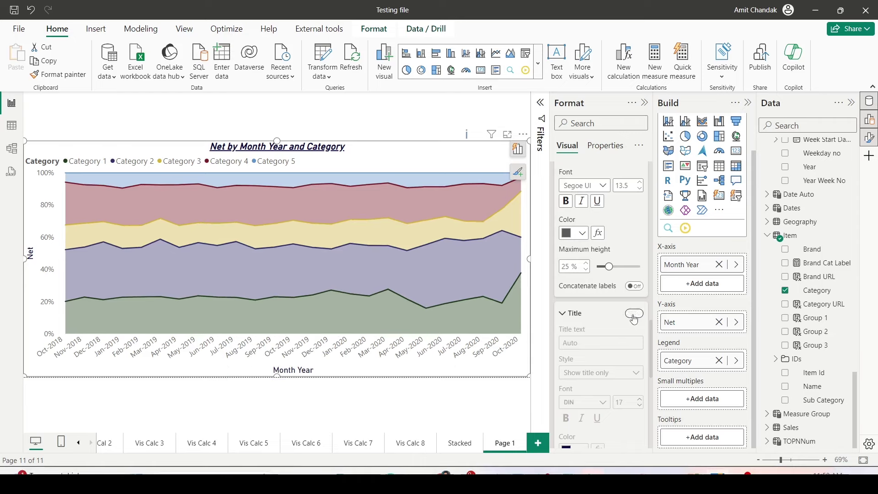
- Review the X-axis title's text, style, font and color settings and expand the axis's Layout options
scroll(586, 303, "down", 2)
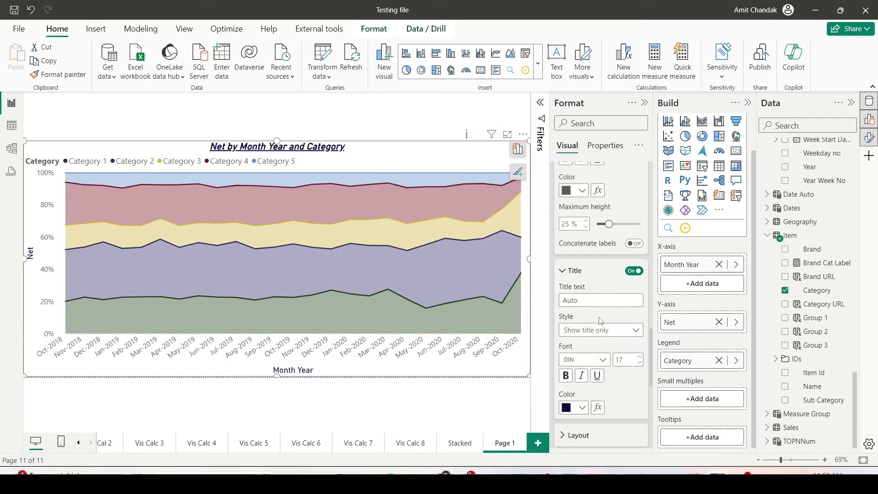
scroll(585, 303, "down", 2)
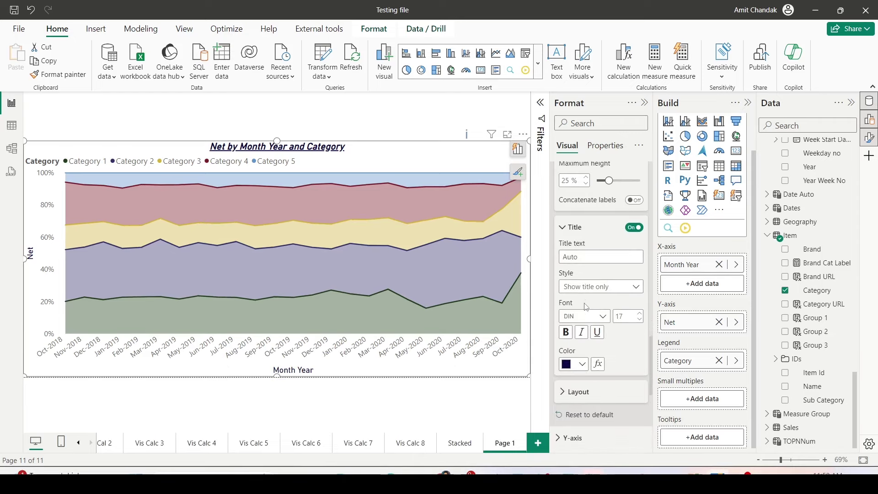
scroll(592, 292, "down", 2)
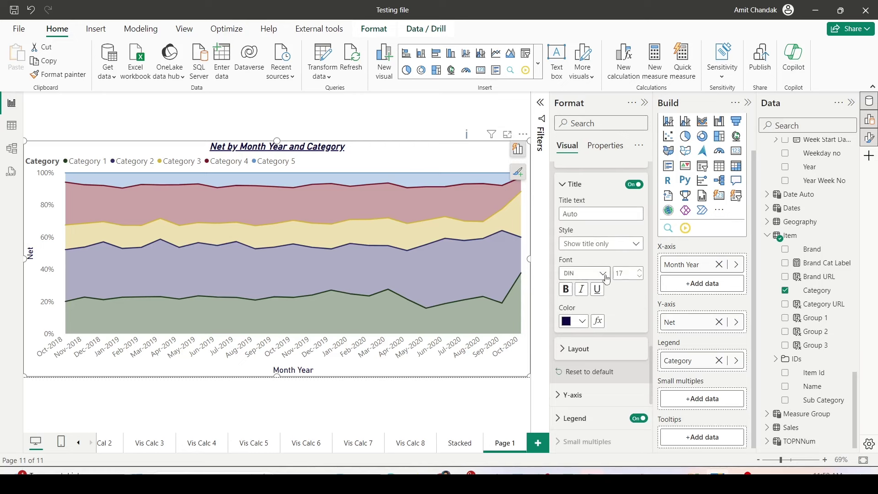
scroll(604, 304, "down", 2)
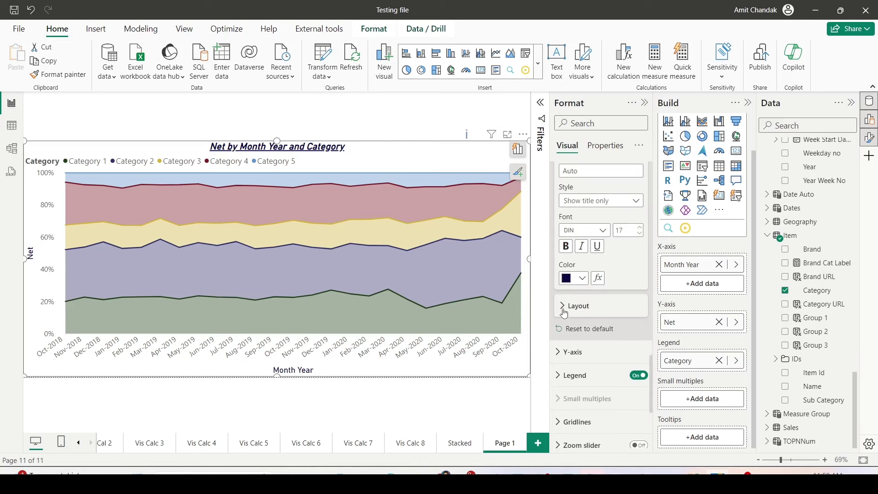
left_click(590, 305)
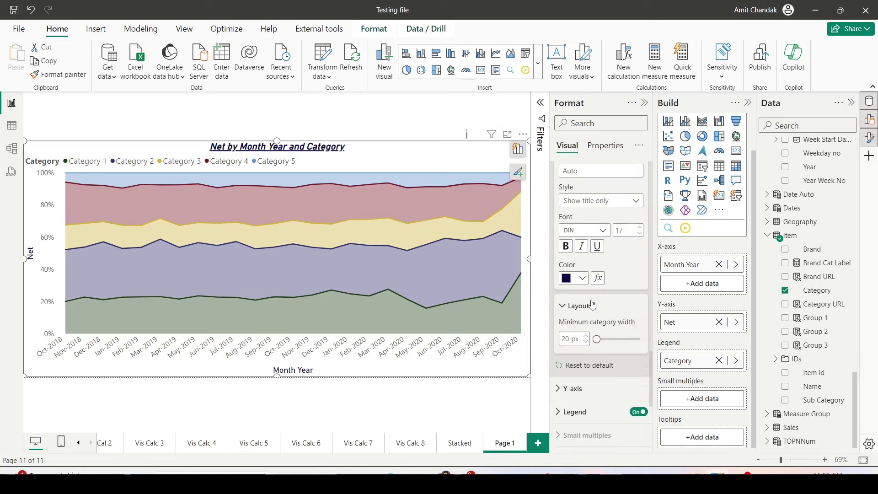
- Open the Y-axis range options and switch Invert range on and back off
scroll(592, 305, "down", 2)
left_click(584, 298)
scroll(583, 288, "down", 2)
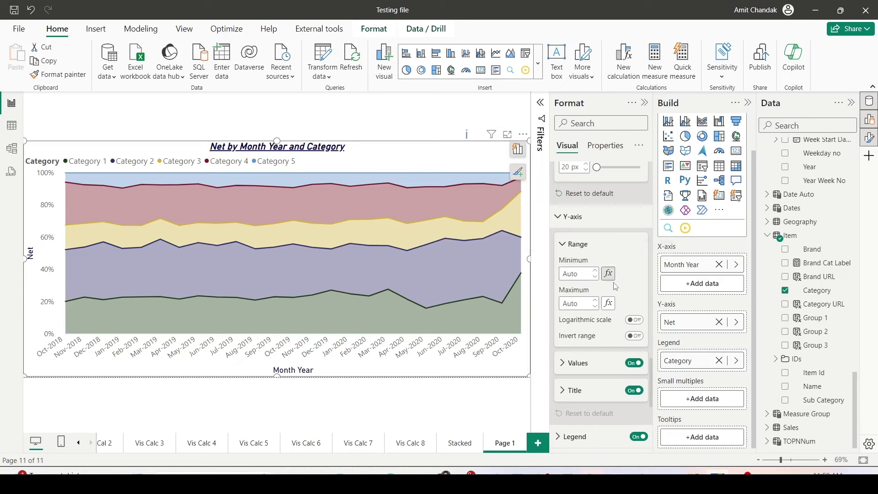
scroll(616, 299, "down", 1)
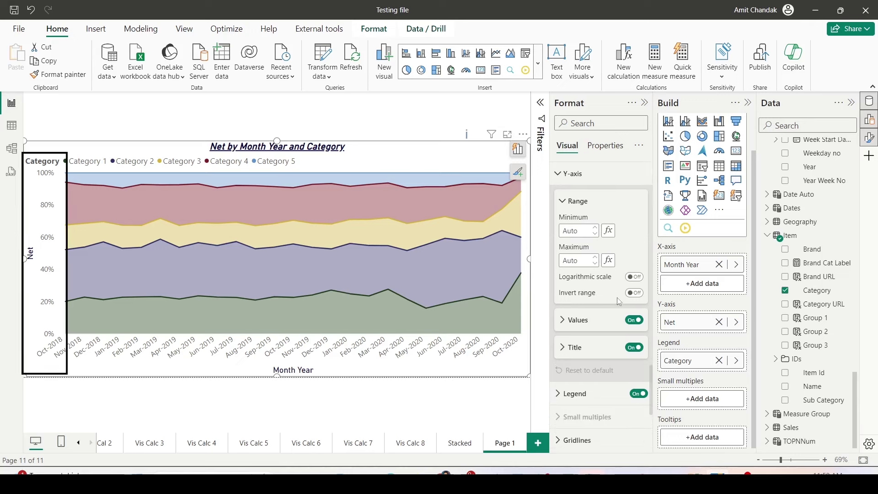
left_click(634, 293)
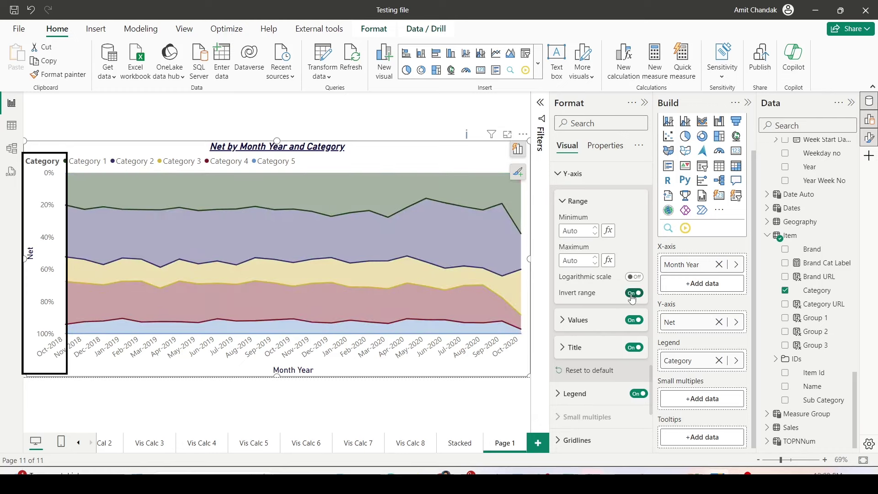
left_click(634, 293)
- Expand the Y-axis Values options and examine the font, color and switch axis position settings
left_click(578, 320)
scroll(599, 298, "down", 2)
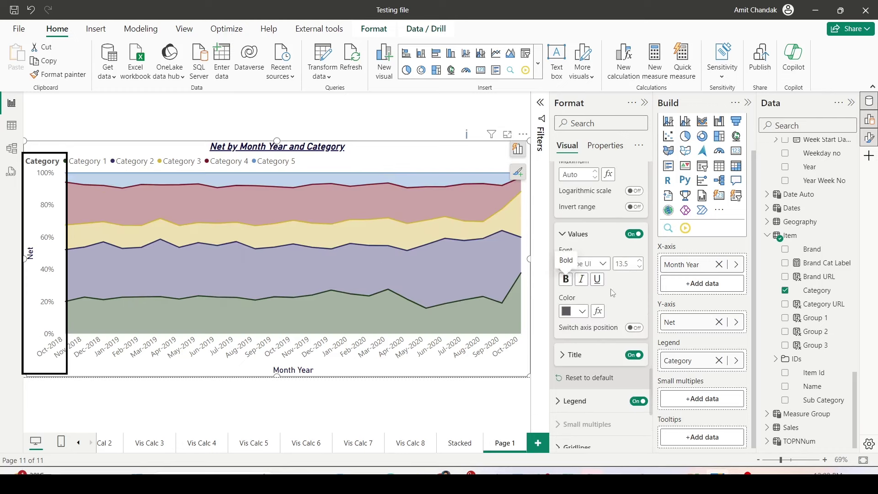
scroll(561, 318, "down", 1)
- Expand the Y-axis title options, switch the axis title off and back on, and collapse them
left_click(561, 315)
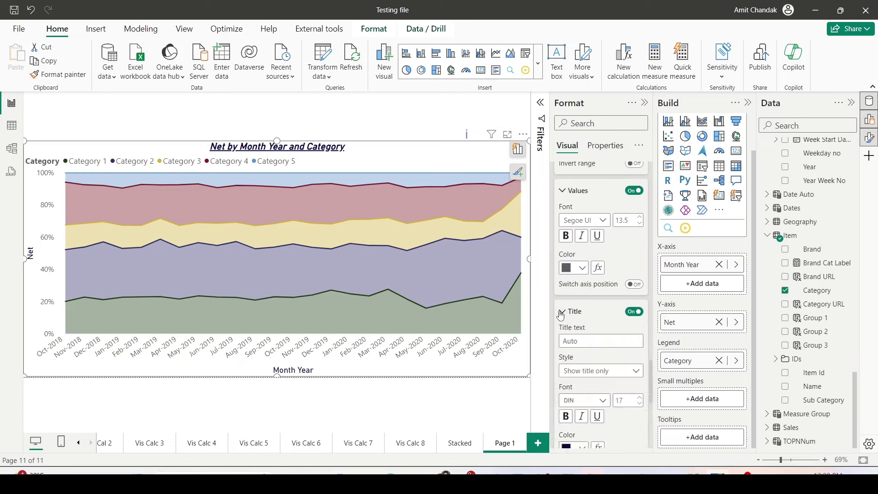
left_click(635, 312)
left_click(635, 313)
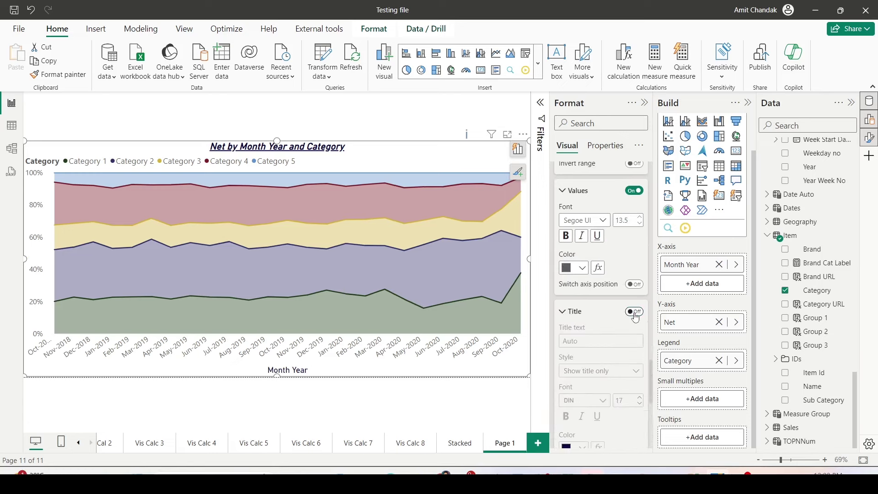
left_click(562, 311)
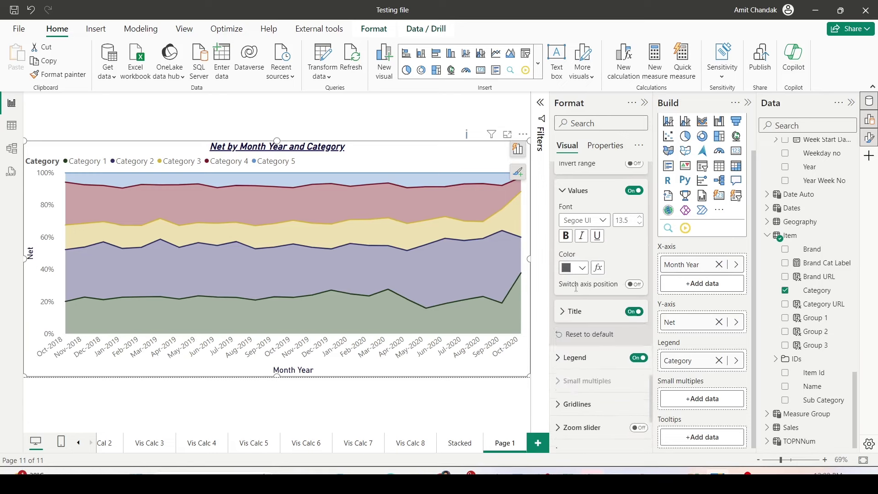
- Open the legend options and set the legend position to Center right
scroll(560, 274, "down", 3)
left_click(558, 228)
scroll(570, 271, "down", 1)
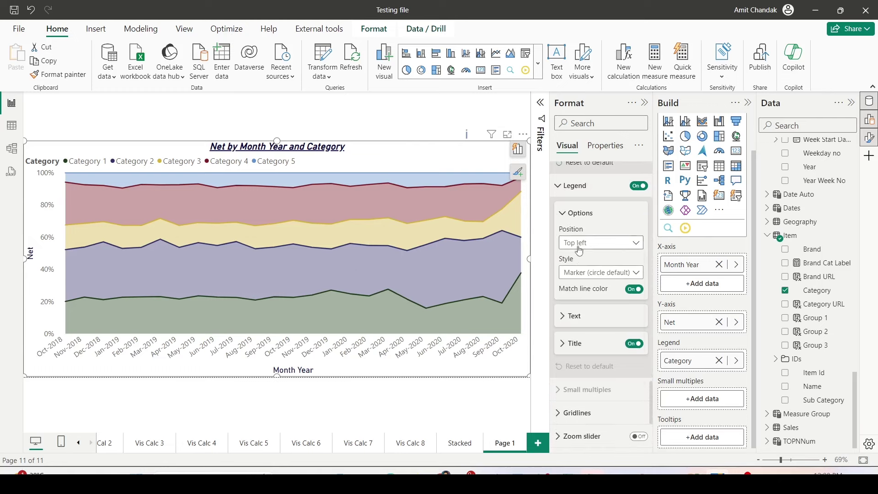
left_click(579, 251)
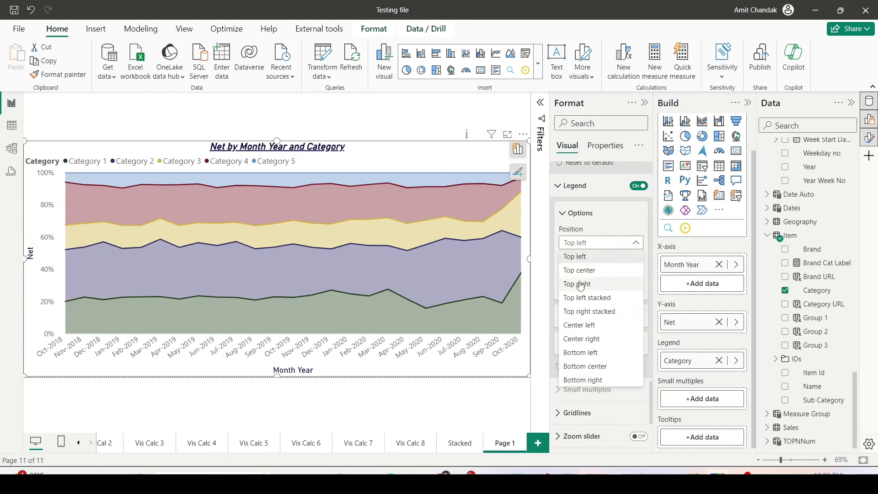
left_click(581, 338)
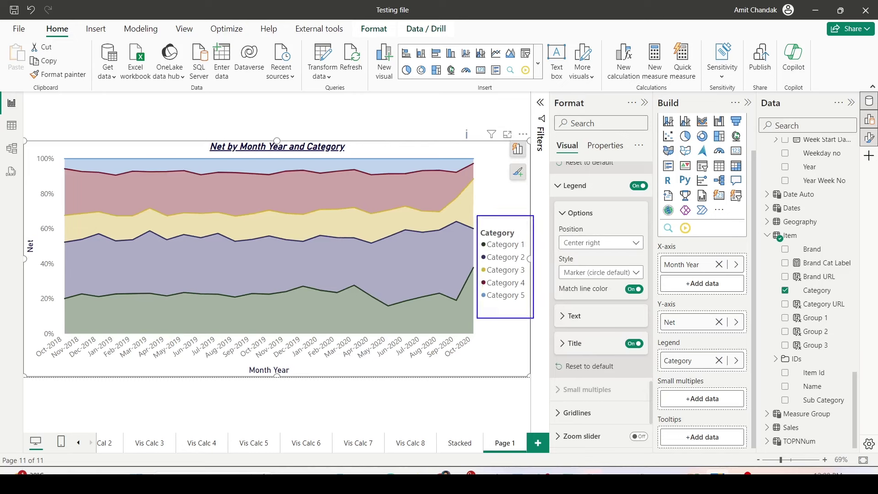
- Switch the legend's Match line color off and back on, and expand its Text options
left_click(632, 293)
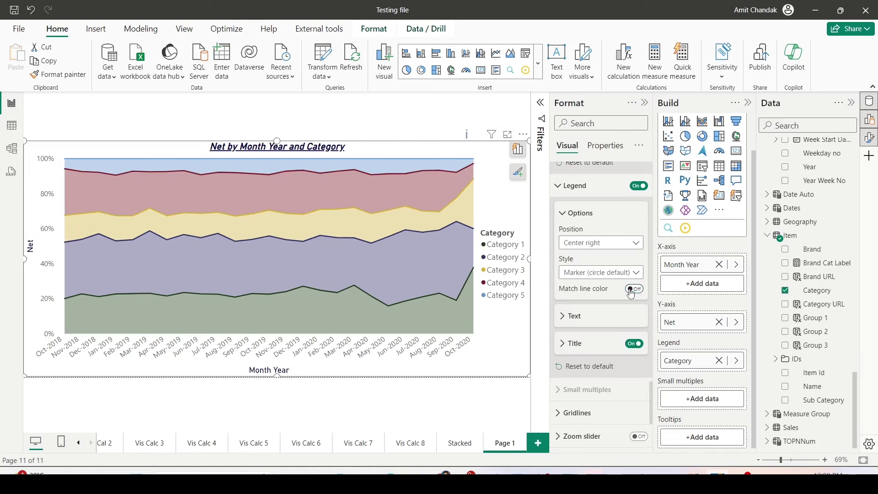
left_click(631, 289)
left_click(563, 318)
scroll(563, 281, "down", 3)
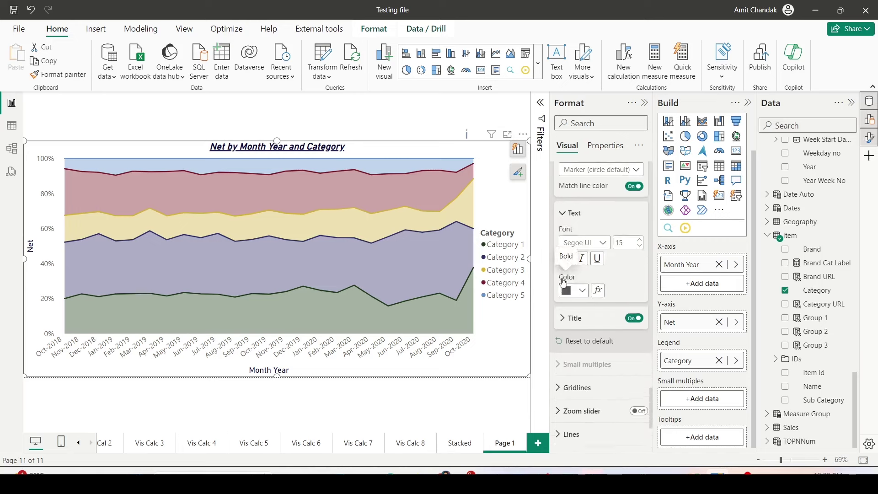
- Look into the legend's title options and switch the legend title off and back on
left_click(567, 292)
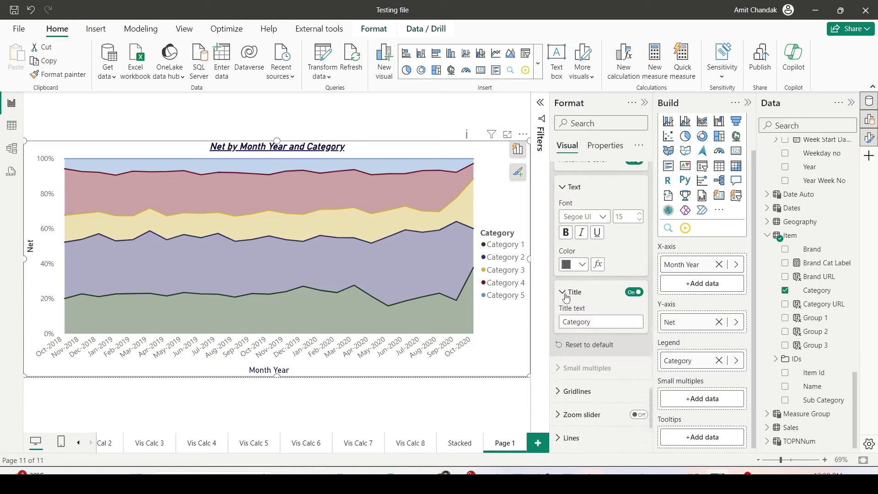
left_click(567, 295)
left_click(634, 292)
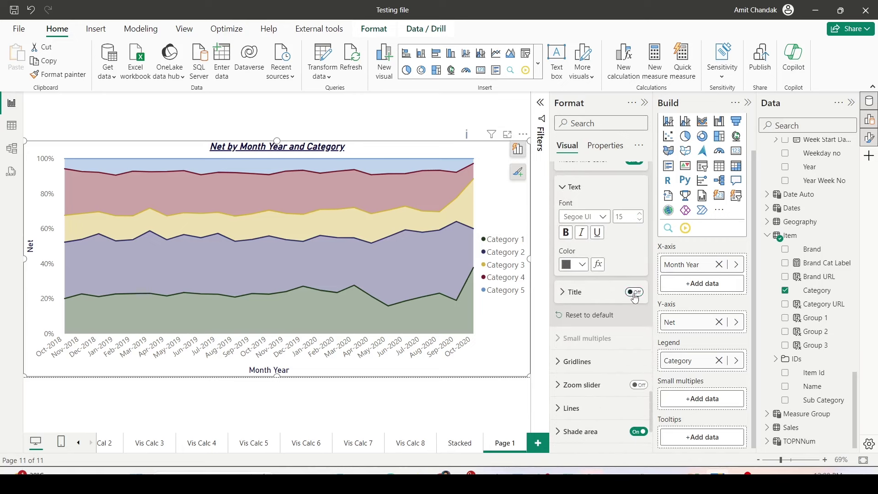
left_click(635, 293)
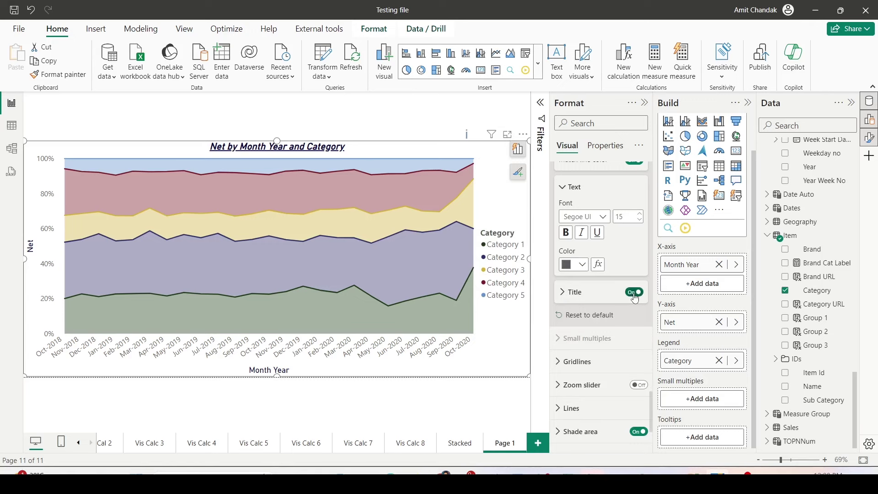
- Open the Lines options and review the line style, color and layout settings for all series
scroll(562, 282, "down", 5)
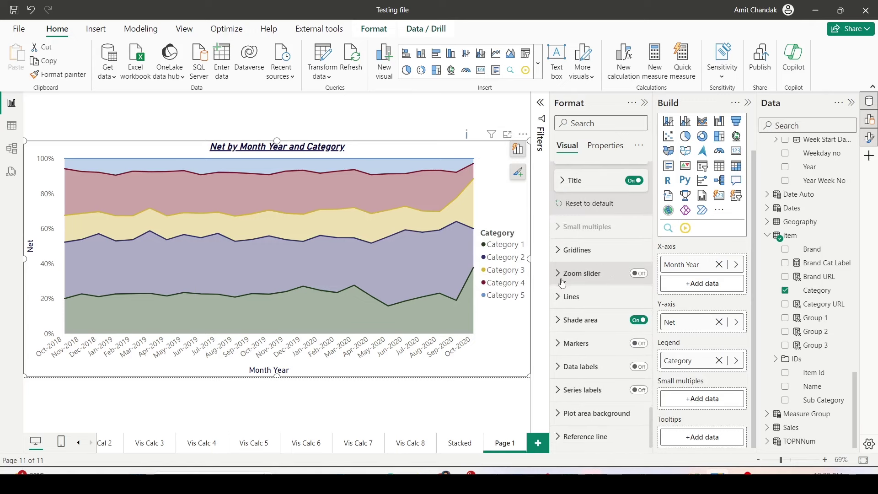
left_click(563, 288)
scroll(565, 279, "down", 4)
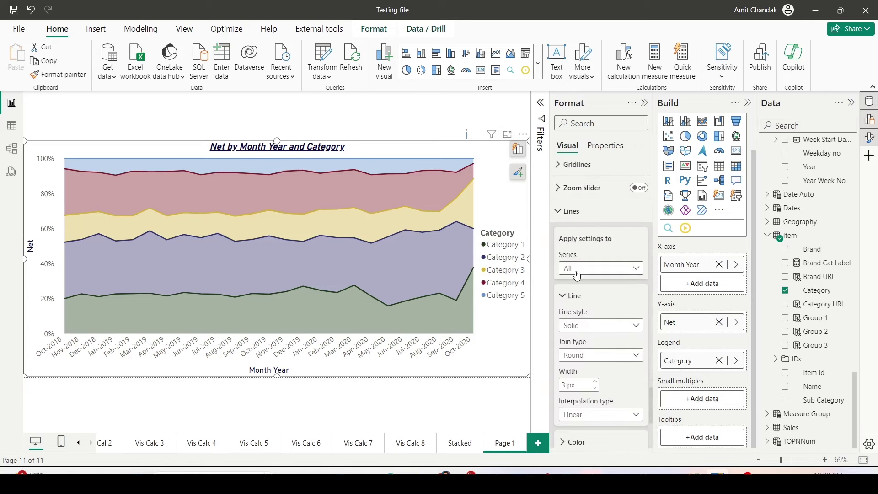
scroll(577, 275, "down", 5)
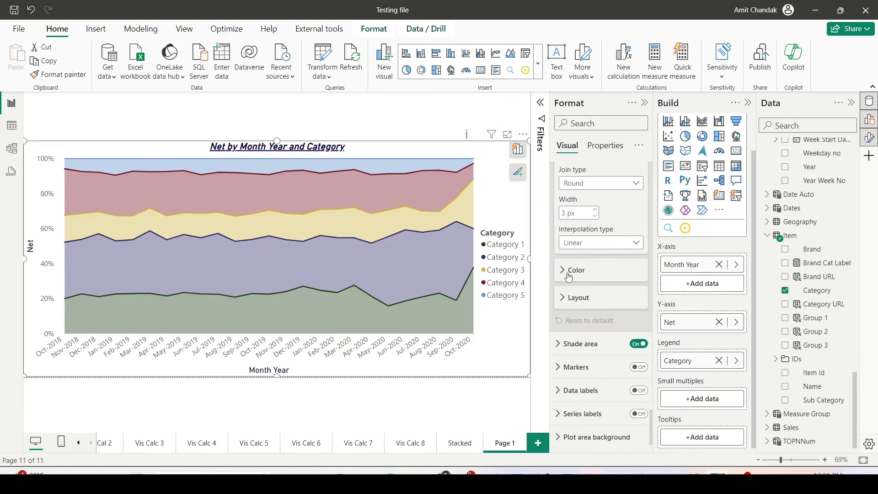
left_click(568, 272)
scroll(567, 276, "down", 3)
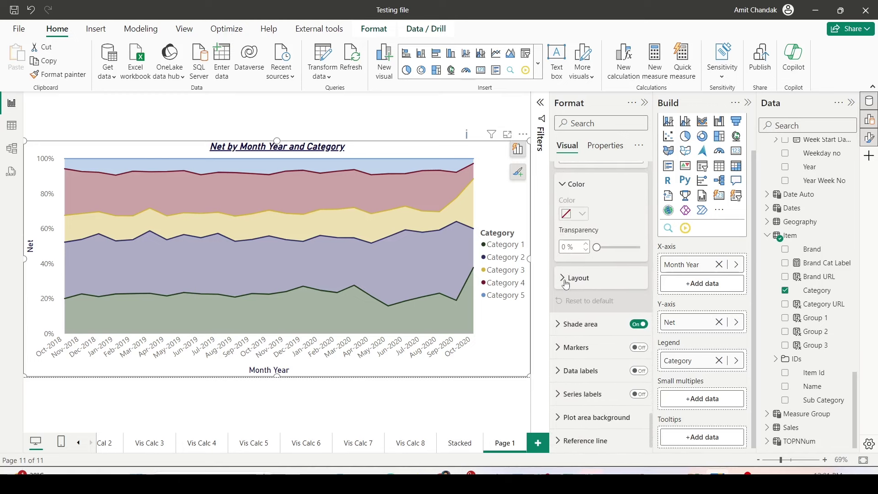
left_click(566, 280)
- Open the Shade area options and switch the chart's area shading off and back on
left_click(579, 340)
scroll(570, 306, "down", 3)
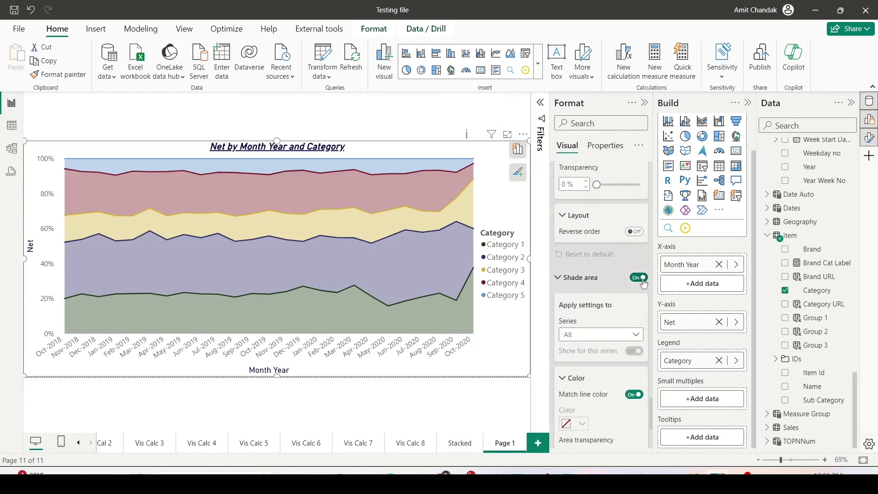
left_click(638, 277)
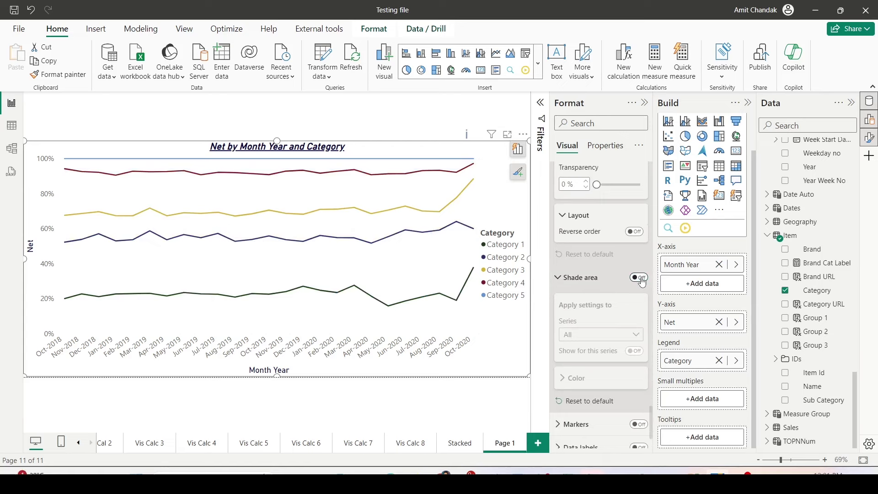
left_click(639, 277)
- Set the area transparency of all series to 85%
scroll(598, 261, "down", 3)
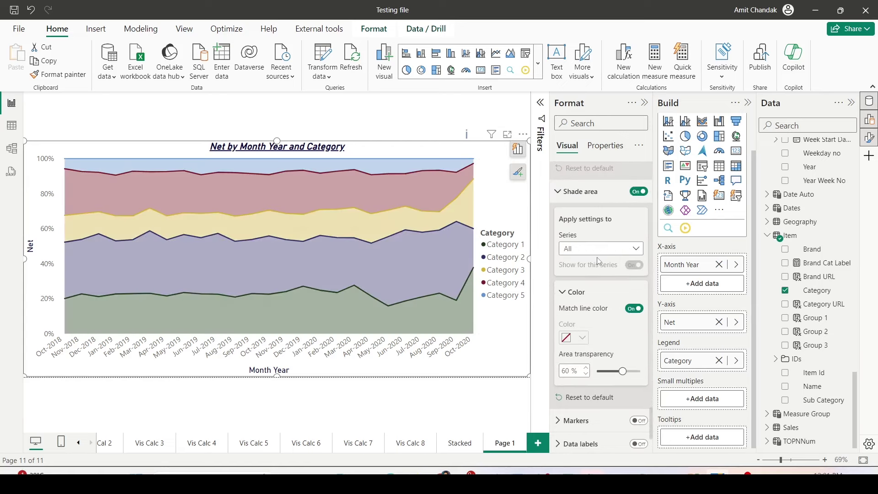
scroll(598, 261, "down", 3)
mouse_move(622, 295)
left_mouse_down()
mouse_move(612, 296)
mouse_move(634, 295)
left_mouse_up()
- Open the Markers options and turn on markers for all series
left_click(577, 343)
scroll(577, 320, "down", 2)
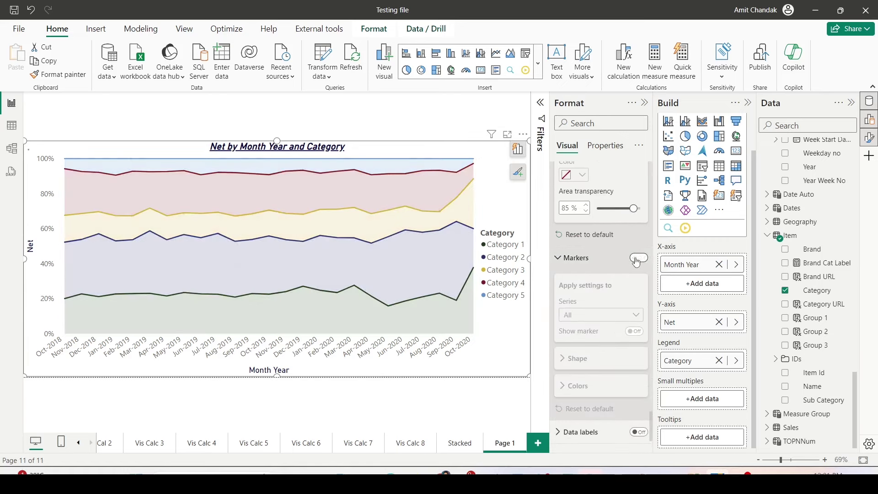
left_click(636, 260)
- Turn on the chart's data labels and expand their options
scroll(636, 261, "down", 3)
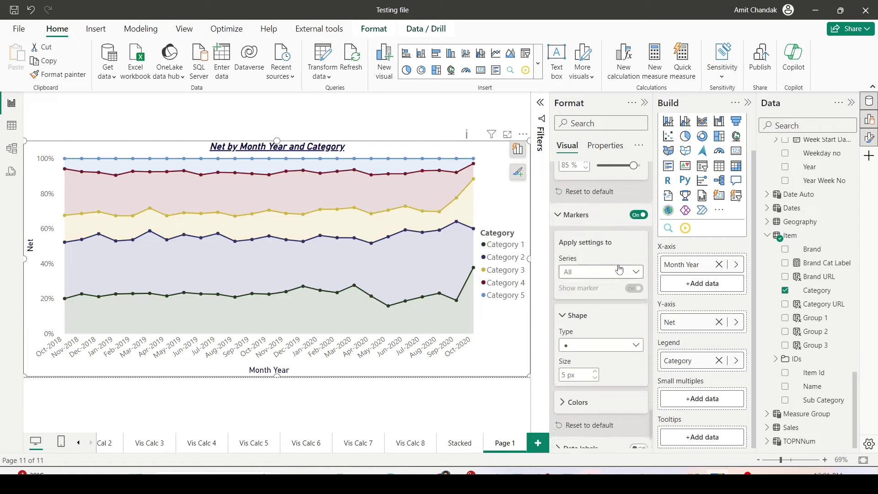
left_click(639, 367)
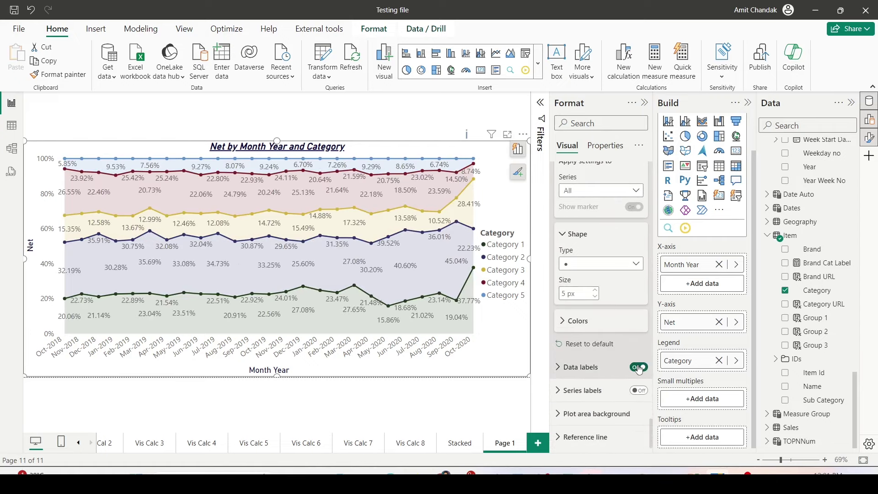
left_click(580, 367)
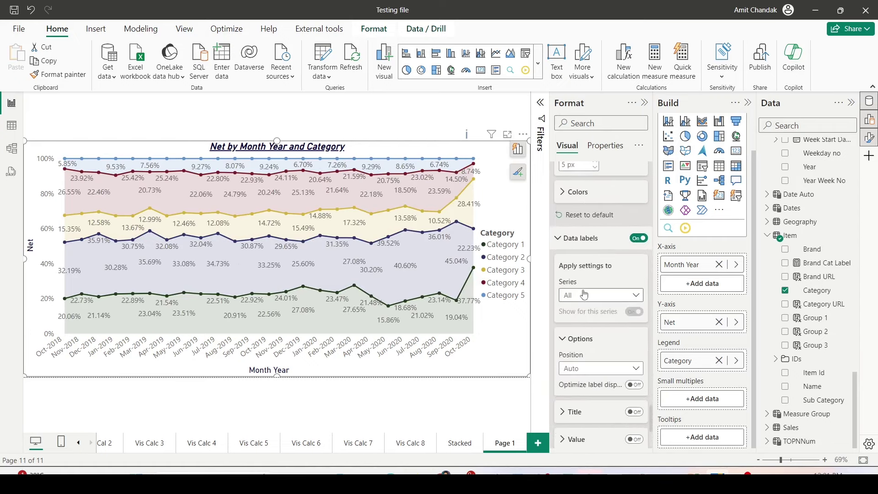
- Apply the data label settings to the Category 1 series and turn off its label Detail
left_click(580, 296)
left_click(580, 323)
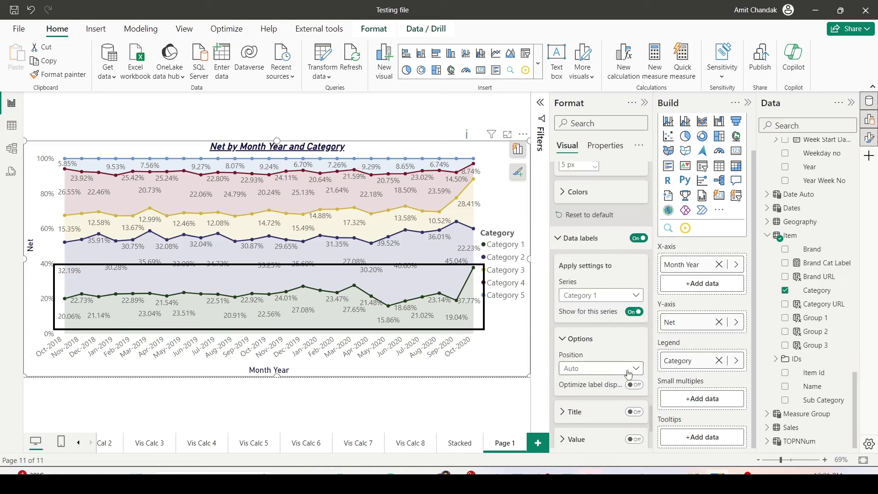
scroll(631, 375, "down", 2)
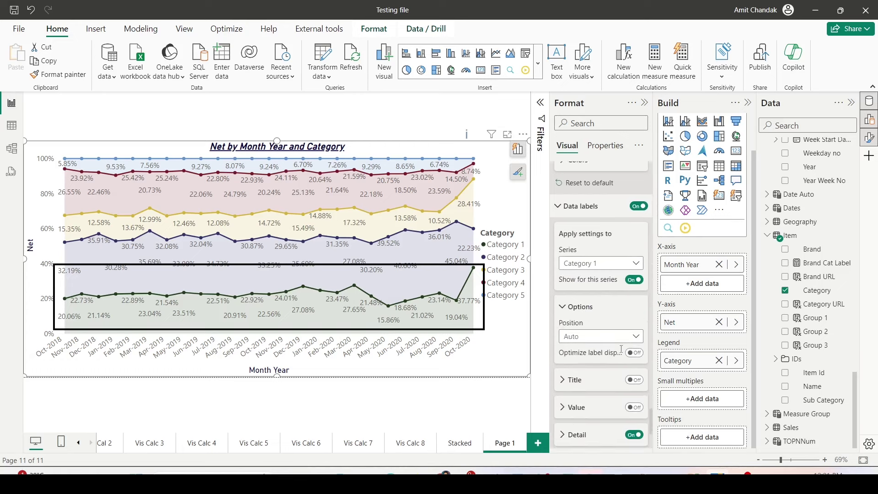
scroll(627, 354, "down", 2)
left_click(634, 381)
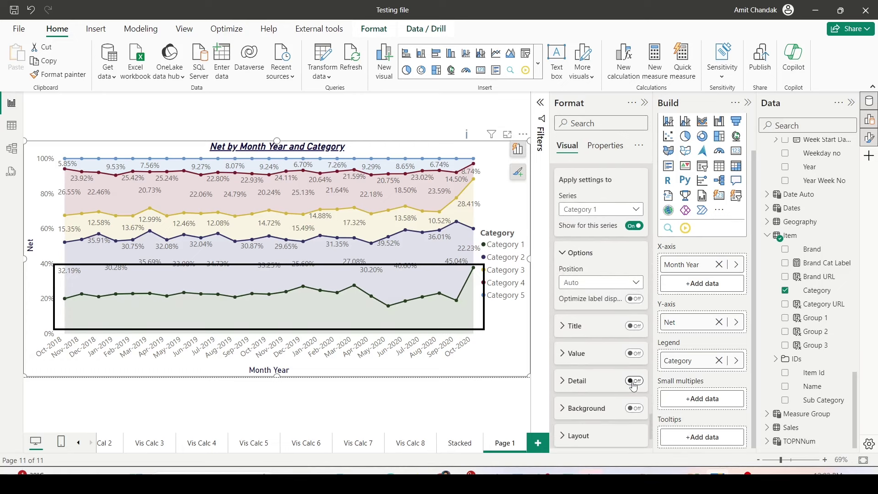
- Expand the data label Layout options and review the available layout choices
scroll(633, 386, "down", 2)
left_click(578, 344)
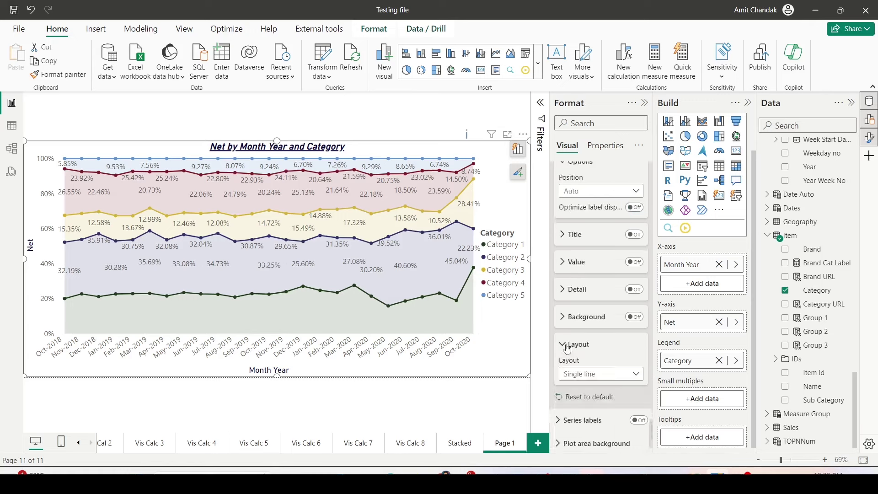
scroll(594, 348, "down", 1)
left_click(596, 348)
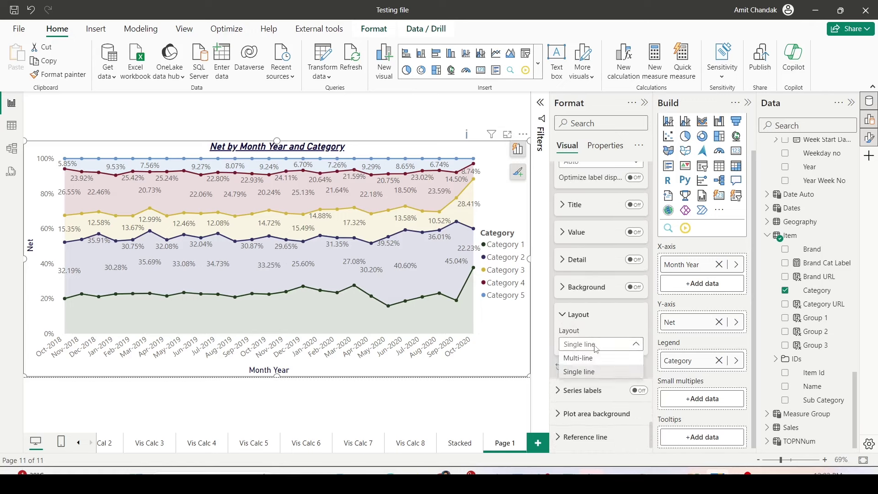
left_click(596, 349)
- Open the Series labels options and switch series labels on and back off
left_click(582, 390)
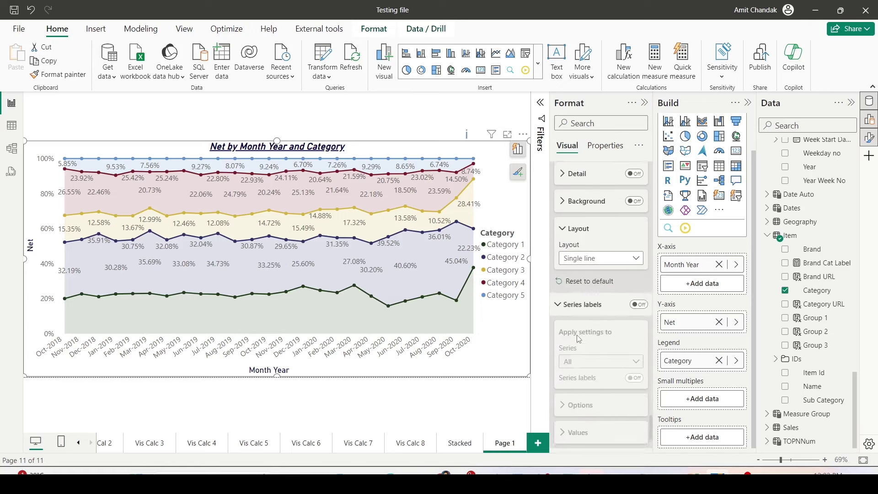
scroll(578, 339, "down", 4)
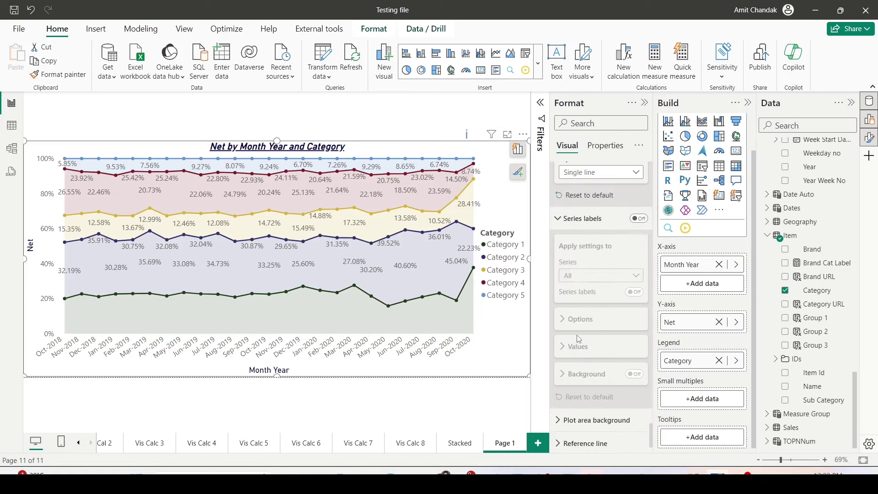
left_click(638, 213)
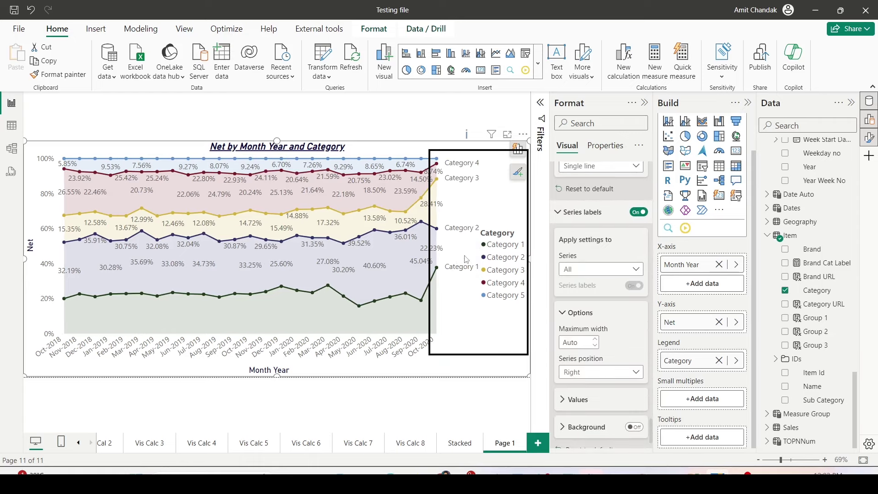
left_click(639, 212)
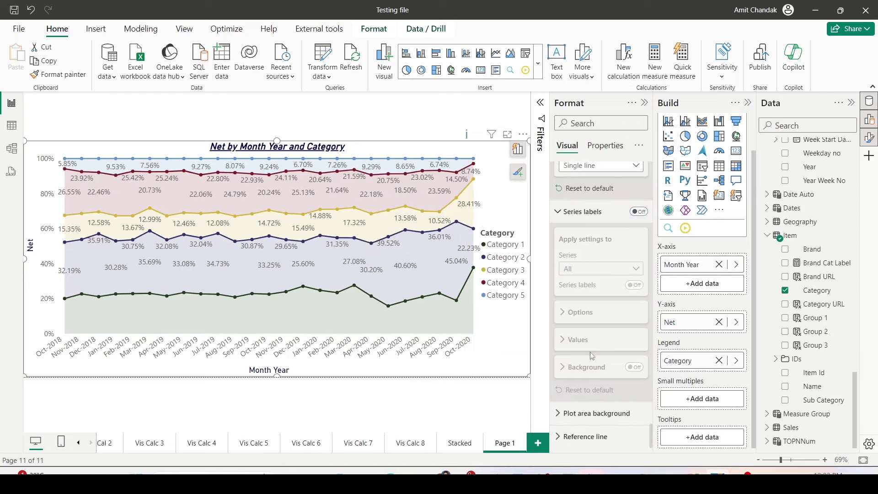
- Expand the Plot area background and Reference line options to review their settings
left_click(577, 414)
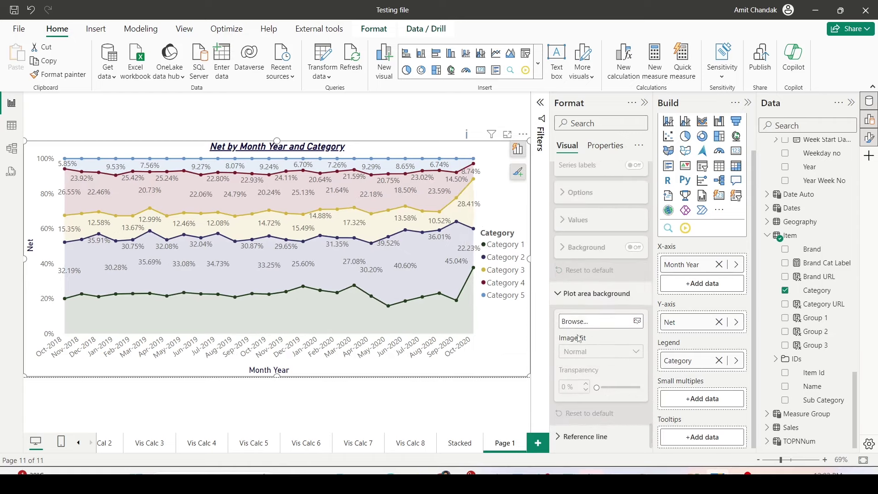
left_click(558, 436)
scroll(589, 283, "down", 2)
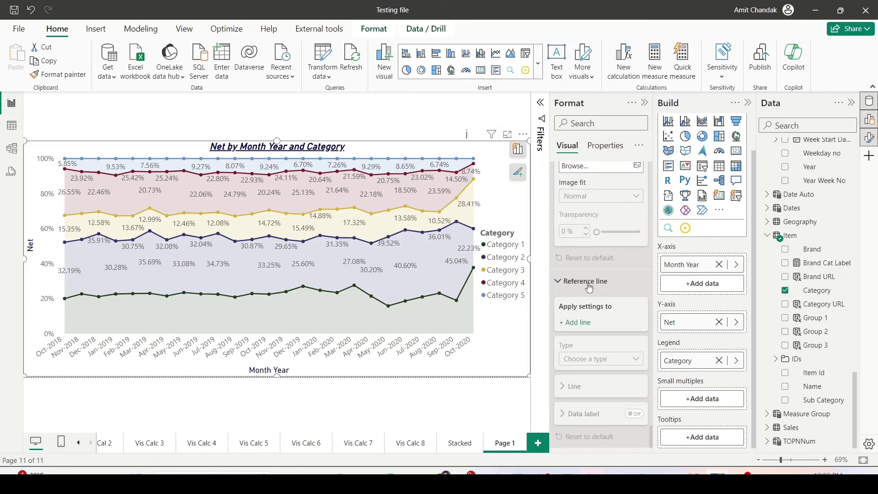
- Rename the current report page as Stacked Area
double_click(505, 446)
type("Stacked")
key("Return")
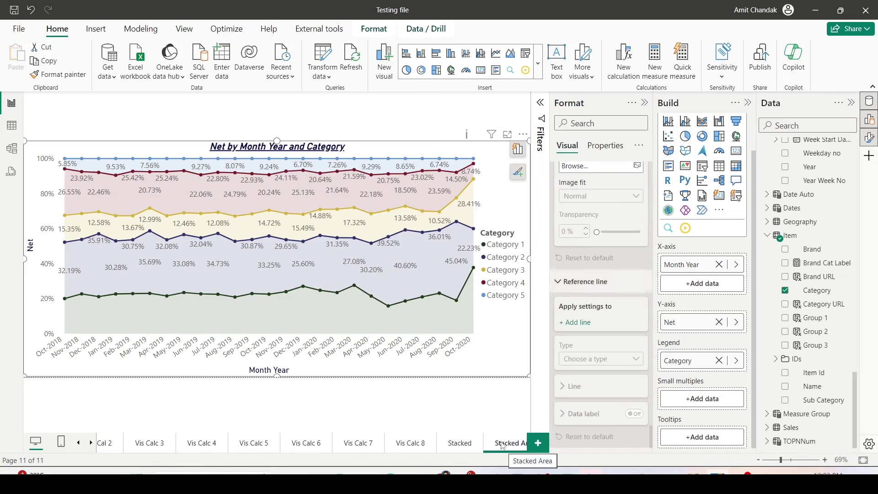
- Add a new report page, insert a line chart on it and enlarge the chart across the canvas
left_click(537, 451)
left_click(685, 149)
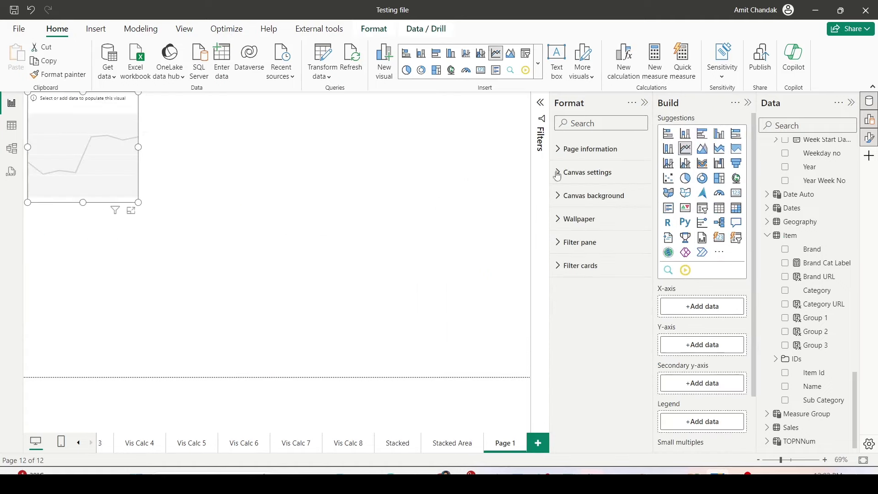
scroll(817, 274, "up", 2)
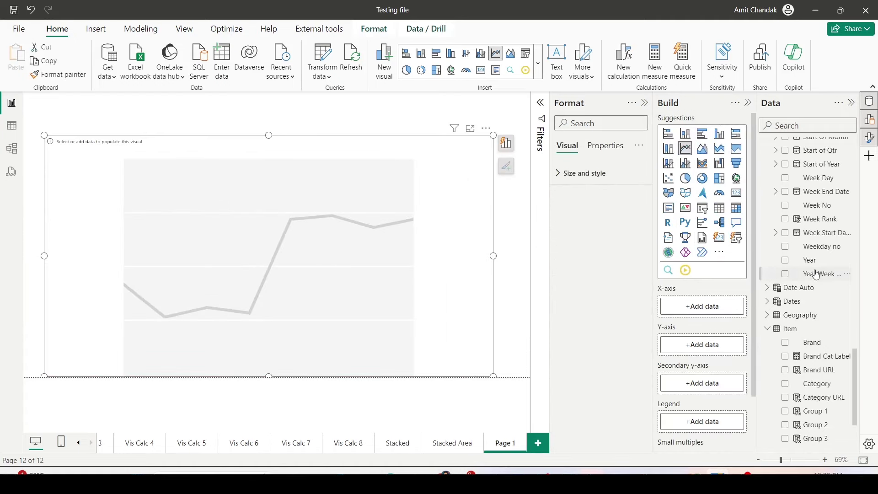
- Put Month Year on the line chart's X-axis and the Net measure on its Y-axis
scroll(815, 264, "up", 2)
left_click_drag(819, 163, 325, 254)
scroll(817, 275, "up", 10)
left_click_drag(819, 241, 223, 266)
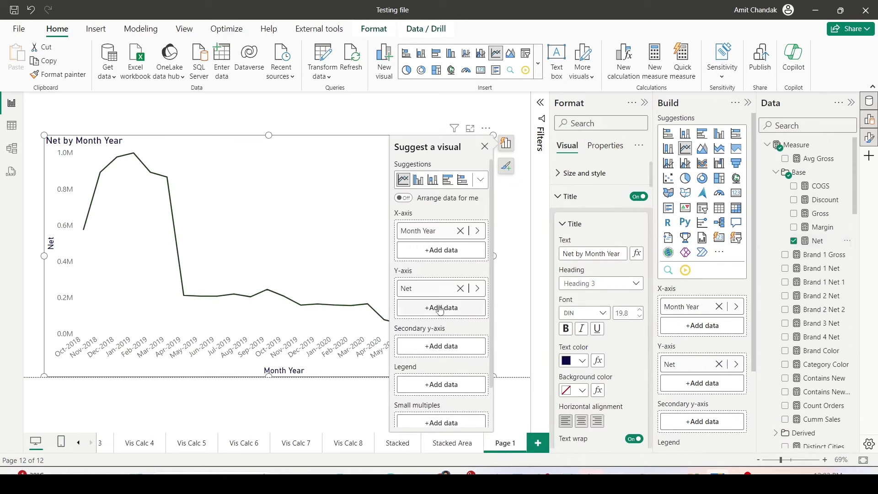
- Review the series and line style choices in the line chart's Lines options
scroll(556, 238, "down", 8)
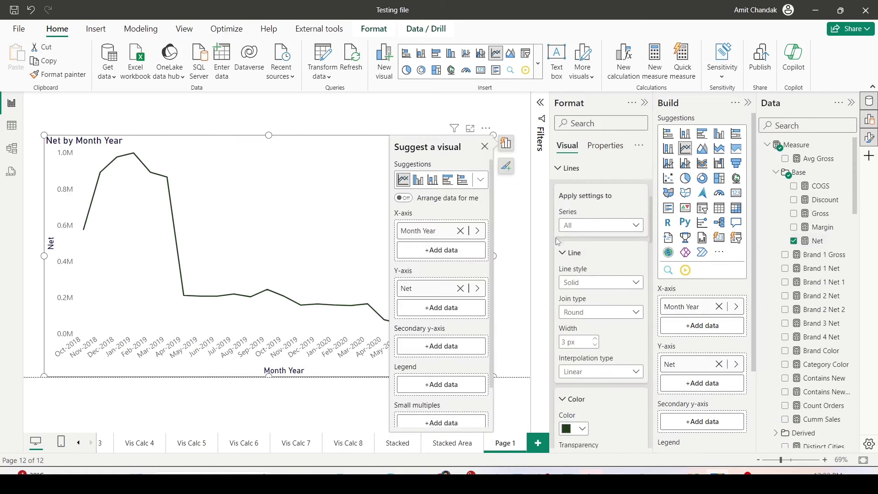
left_click(586, 232)
left_click(587, 232)
left_click(589, 283)
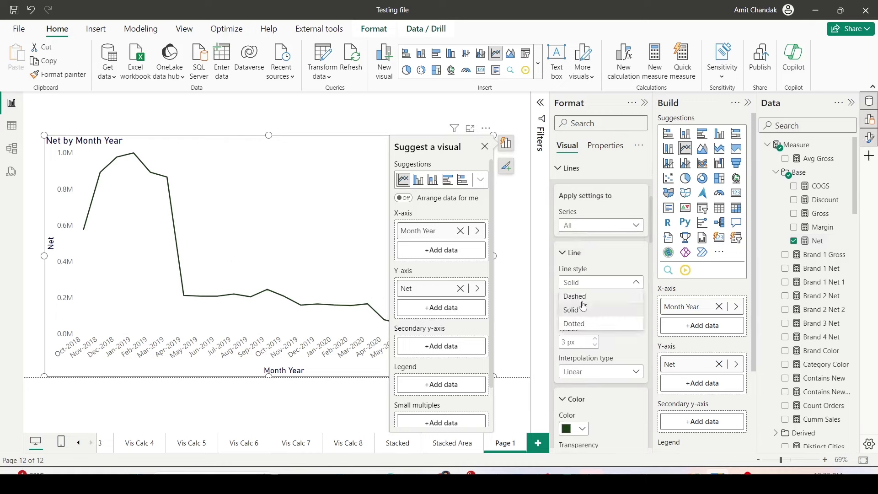
left_click(603, 267)
scroll(603, 268, "down", 2)
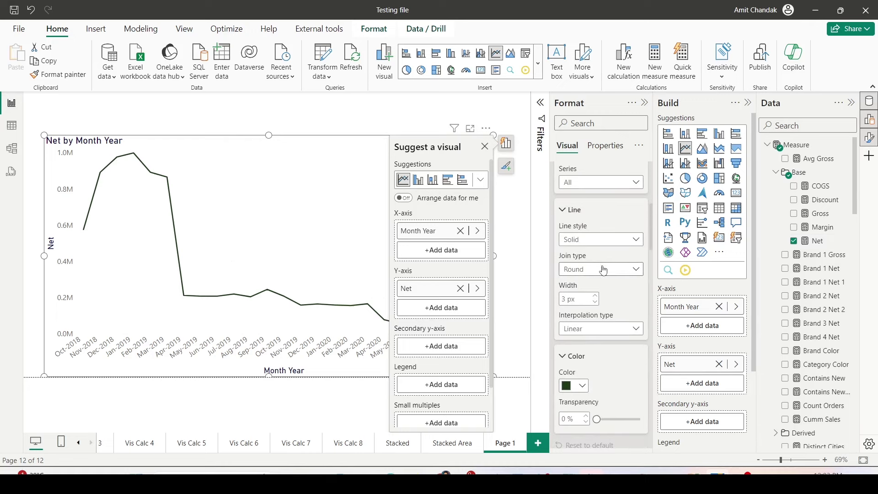
- Set the line's interpolation type to Step
scroll(603, 269, "down", 2)
left_click(593, 286)
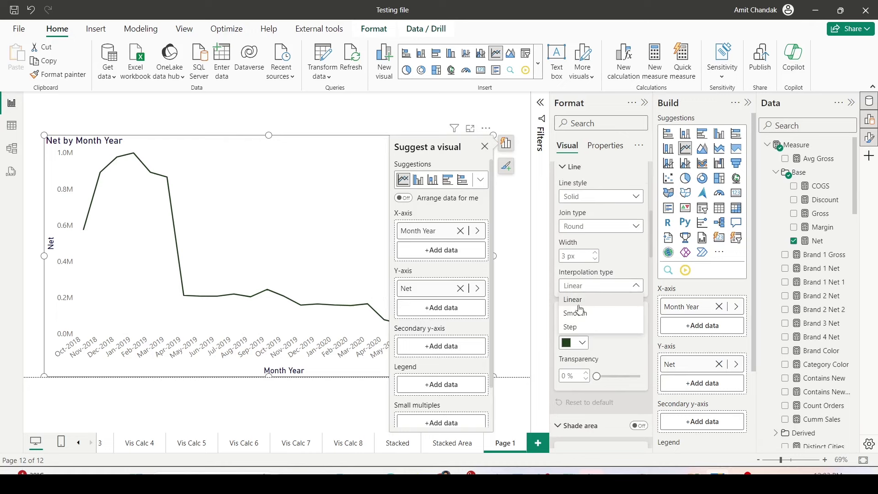
left_click(576, 328)
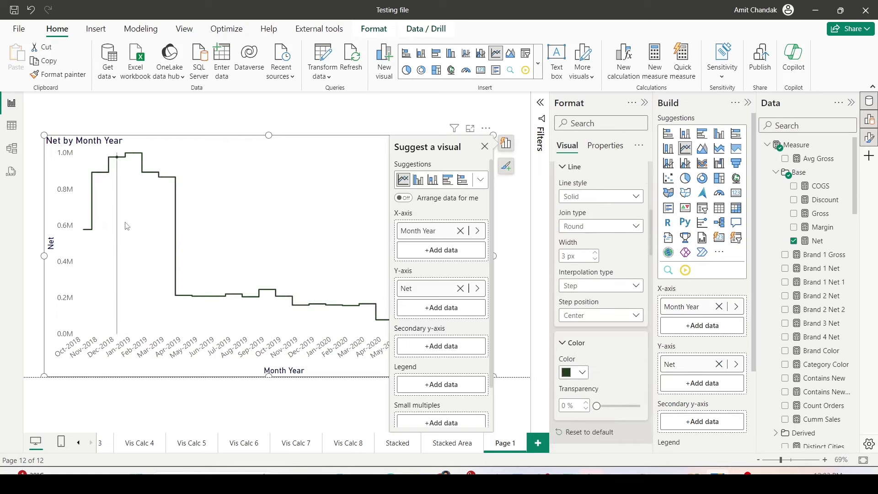
left_click_drag(84, 144, 211, 340)
key("Escape")
- Set the line's step position to Before
left_click(578, 315)
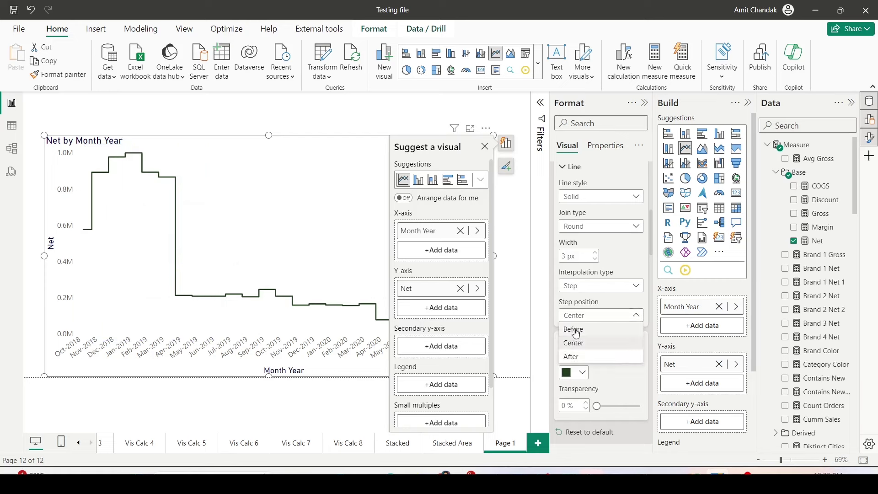
left_click(575, 329)
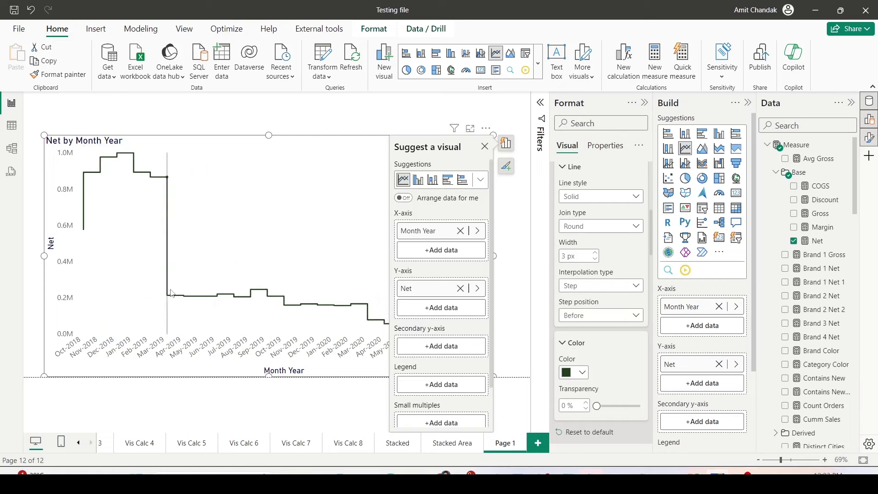
key("ctrl+2")
mouse_move(63, 144)
left_mouse_down()
mouse_move(110, 282)
mouse_move(167, 345)
left_mouse_up()
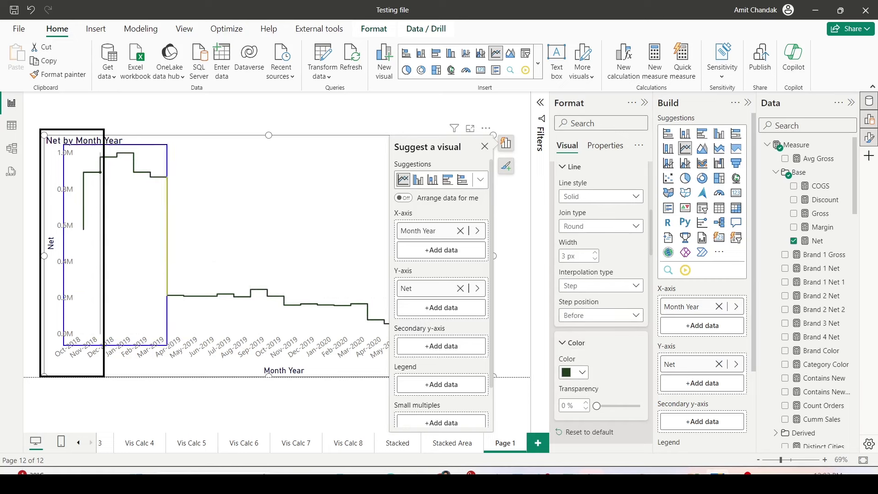
- Switch the line's step position to Center, followed by After
left_click(573, 345)
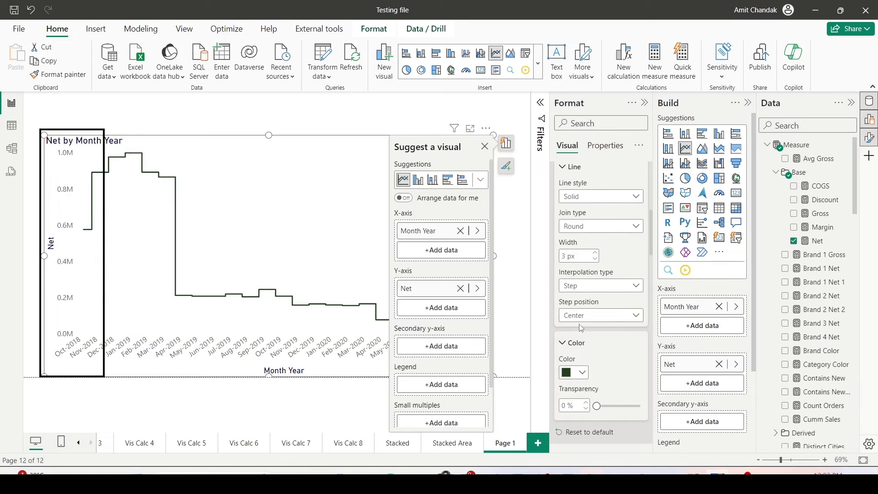
left_click(582, 318)
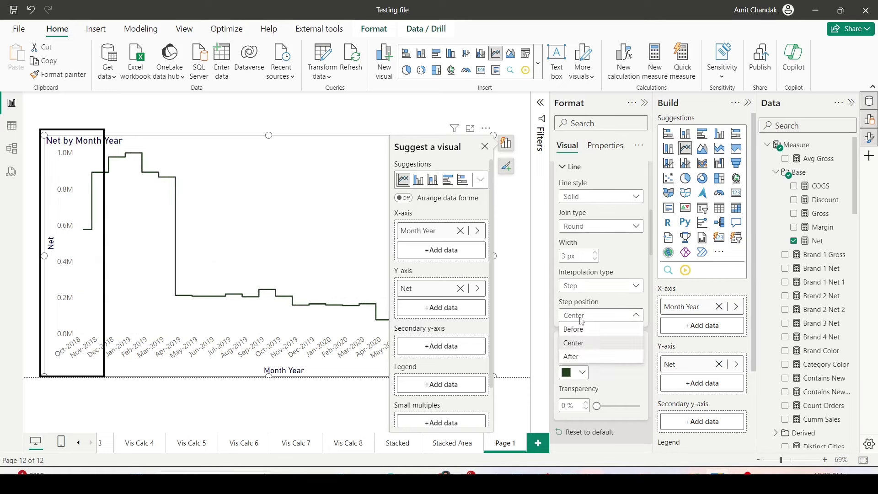
left_click(576, 356)
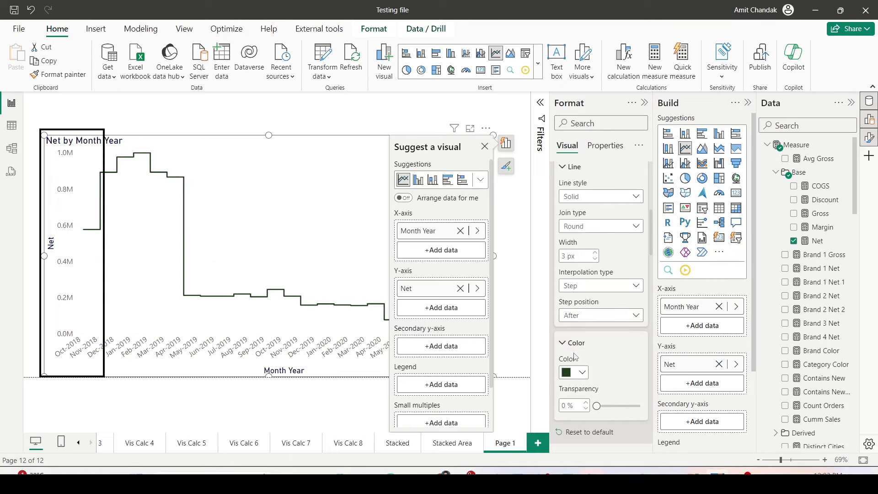
- Set the line's interpolation type to Smooth
left_click(598, 316)
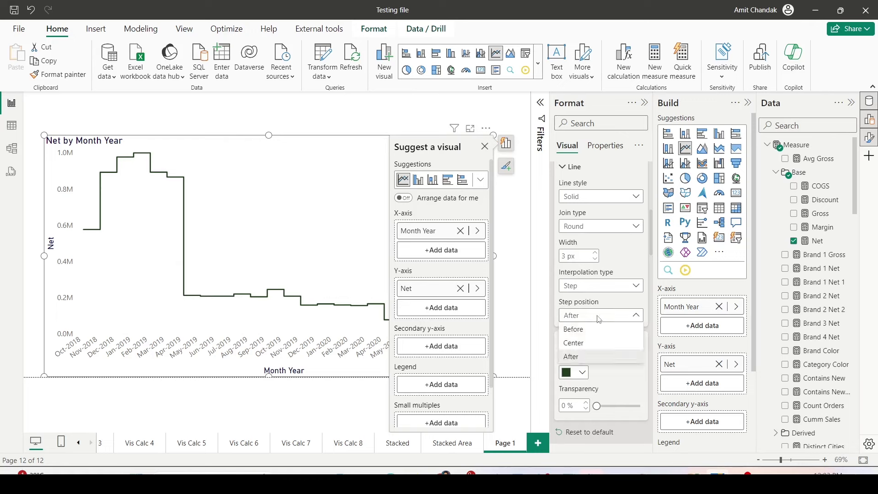
left_click(610, 288)
left_click(613, 287)
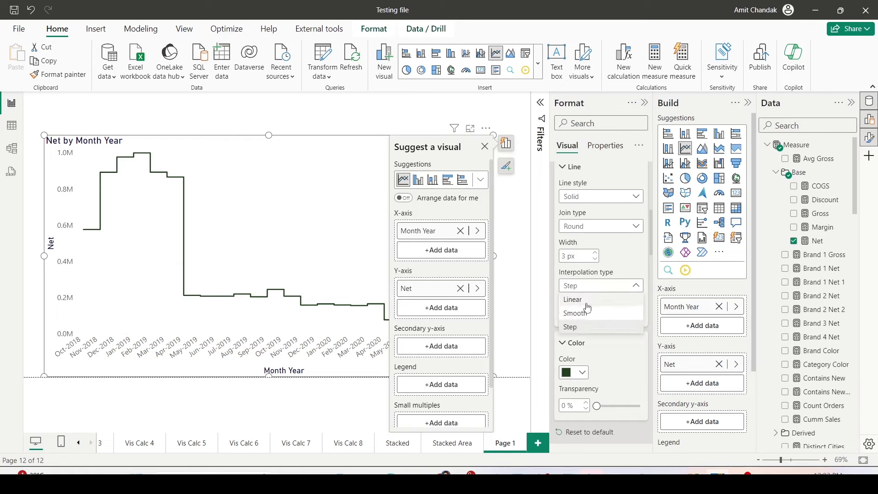
left_click(587, 313)
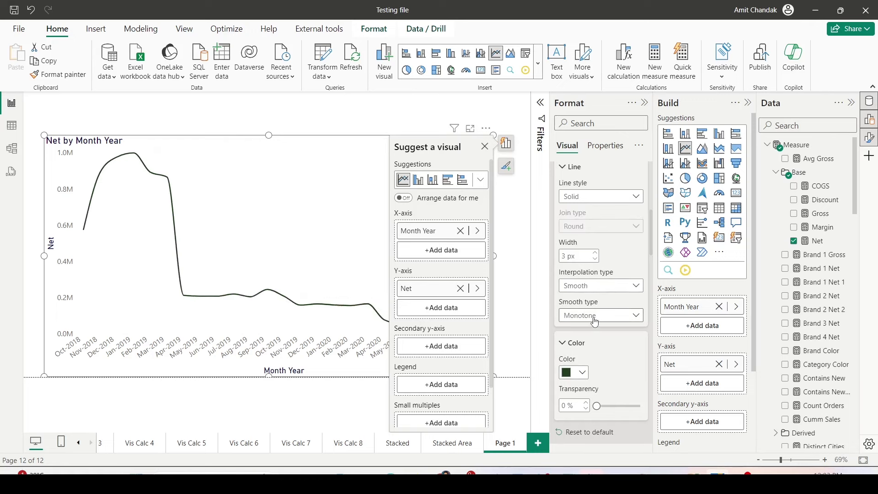
- Try the Cardinal smooth type with a lower tension, and return the smooth type to Monotone
left_click(595, 322)
left_click(594, 321)
left_click(595, 321)
scroll(595, 322, "down", 1)
left_click(593, 274)
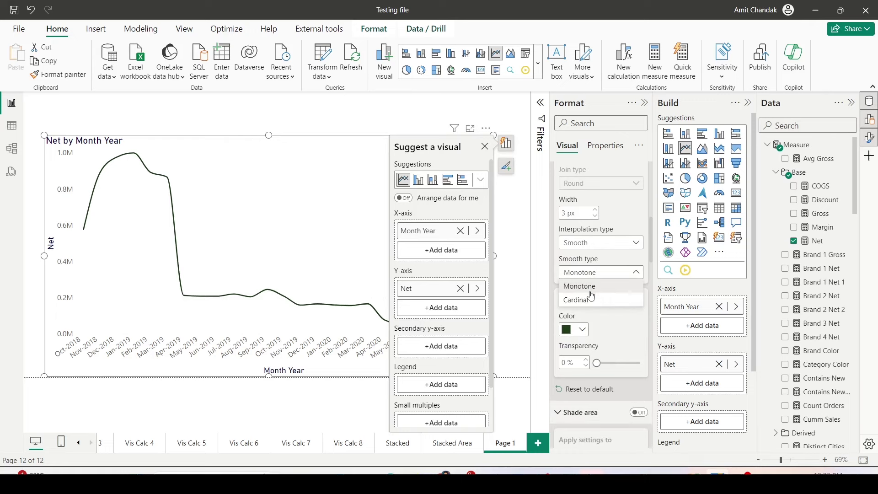
left_click(588, 300)
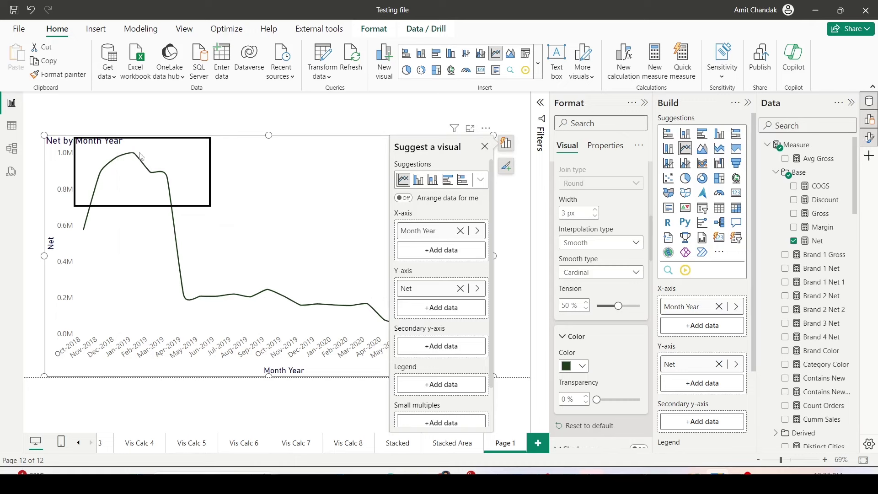
mouse_move(616, 306)
left_mouse_down()
mouse_move(635, 311)
mouse_move(605, 306)
left_mouse_up()
left_click(589, 289)
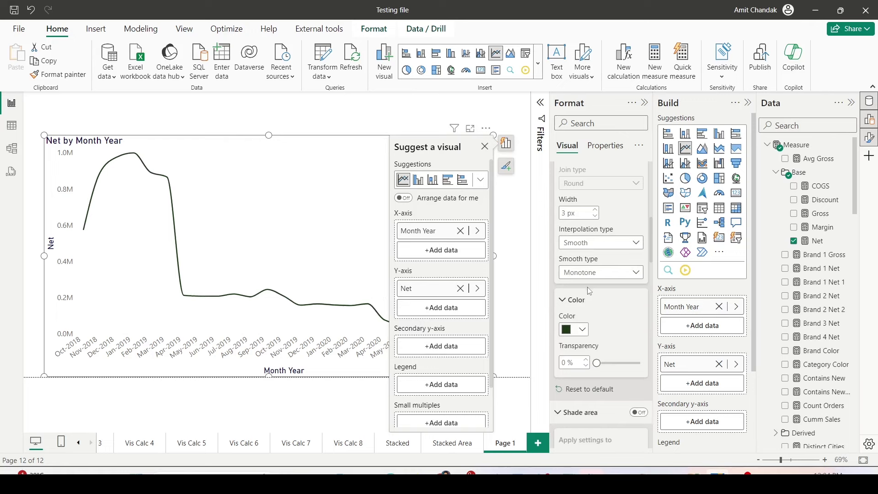
- Set the line color's transparency to 60%
scroll(596, 299, "down", 1)
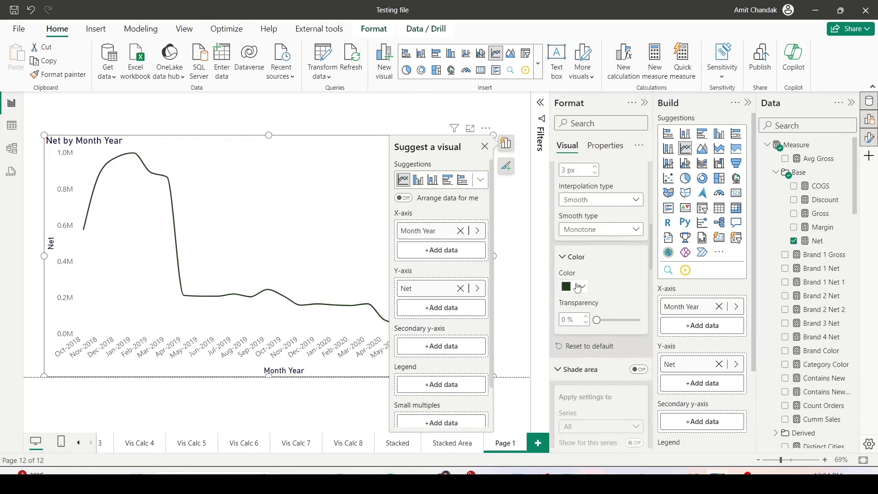
left_click_drag(598, 318, 628, 323)
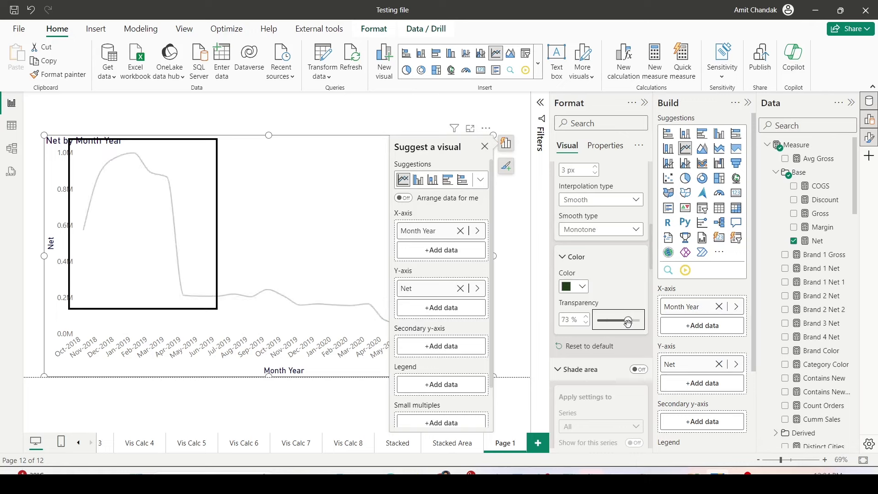
left_click_drag(628, 324, 622, 321)
- Add the Category field from the Item table to the line chart's legend
scroll(819, 261, "down", 15)
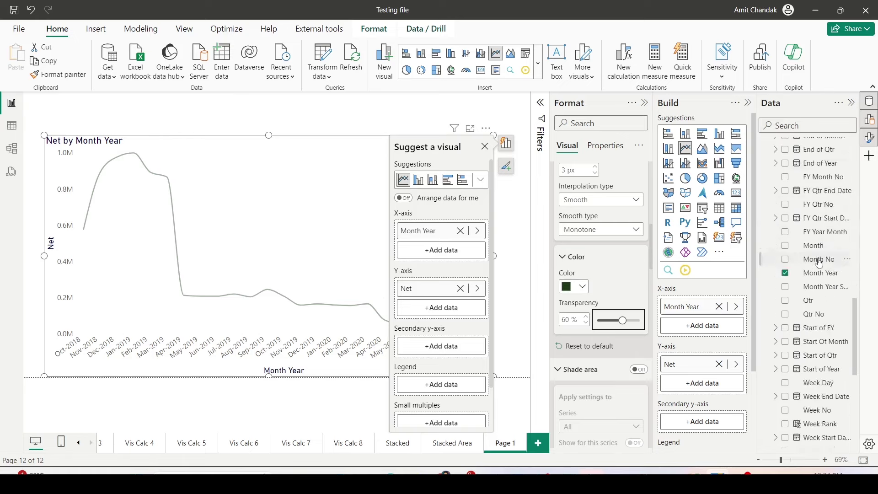
scroll(818, 263, "down", 6)
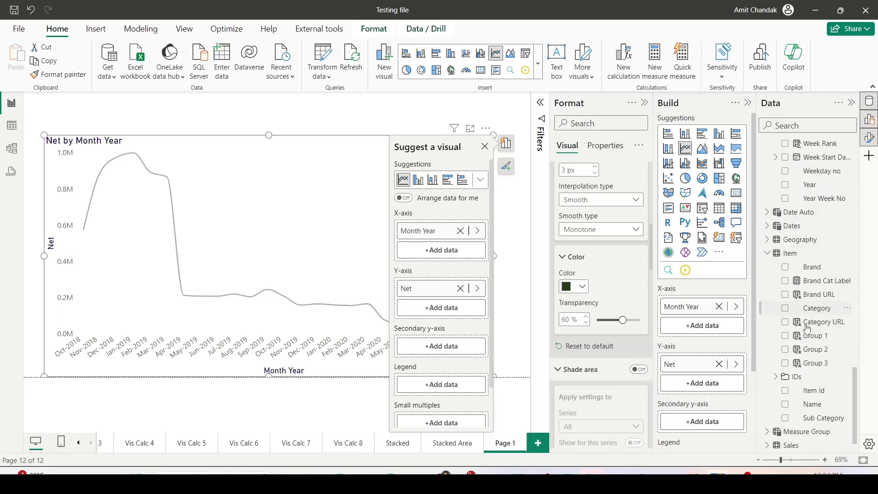
scroll(728, 339, "down", 2)
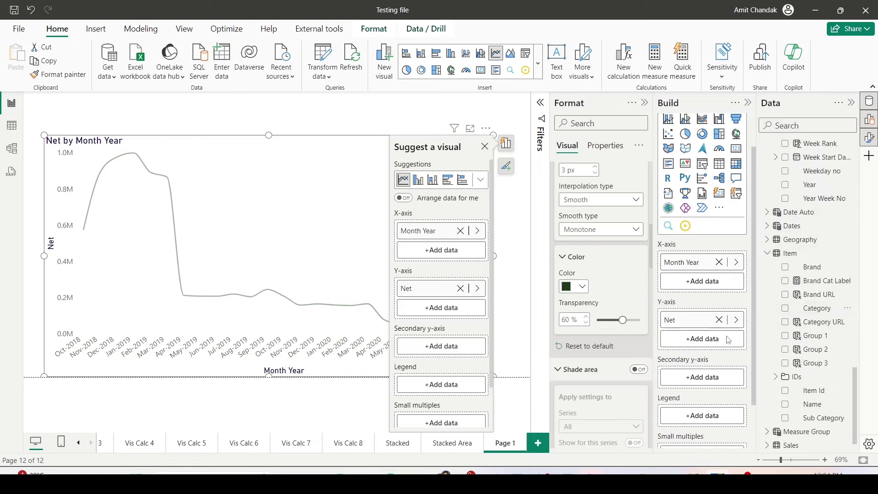
left_click_drag(811, 309, 711, 408)
- Apply the line settings to the Category 1 series only and set its transparency to 0%
scroll(585, 208, "up", 3)
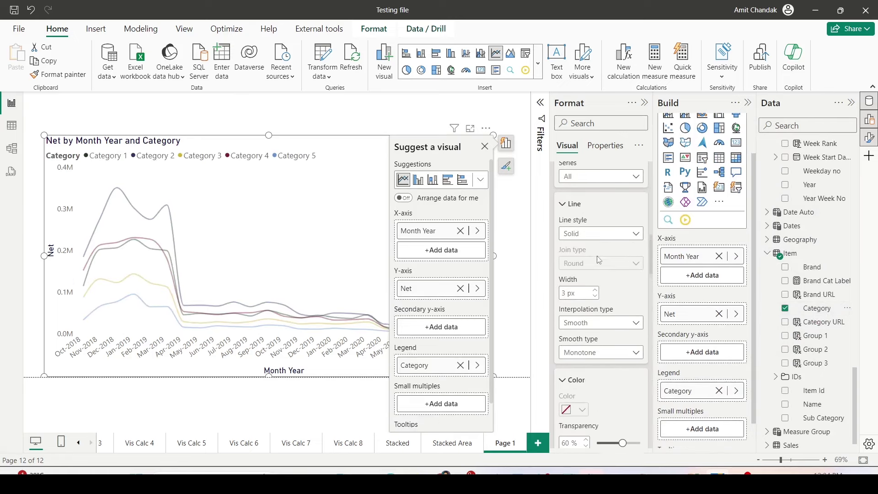
left_click(588, 192)
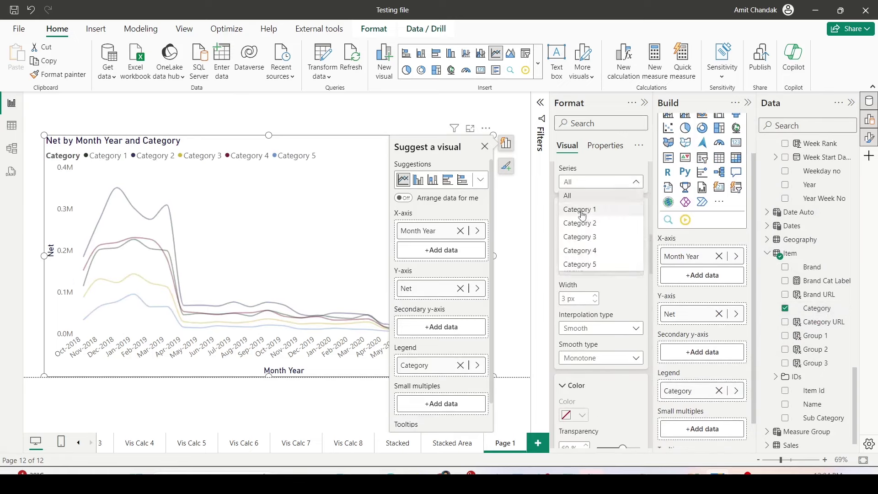
left_click(582, 209)
scroll(595, 265, "down", 2)
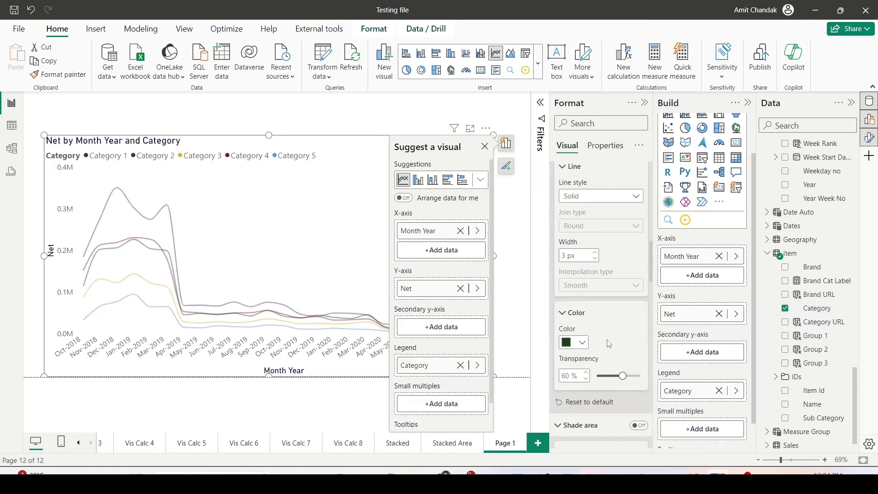
left_click(625, 375)
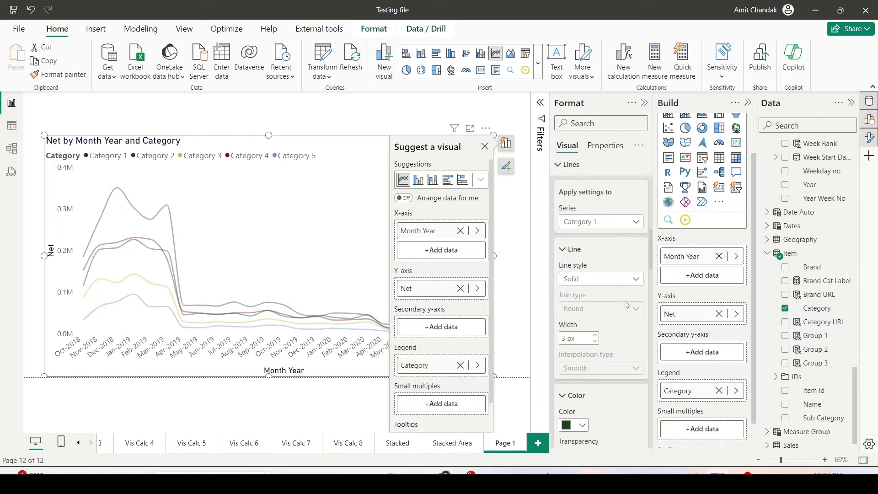
left_click_drag(625, 376, 594, 376)
mouse_move(100, 242)
left_click_drag(79, 249, 200, 312)
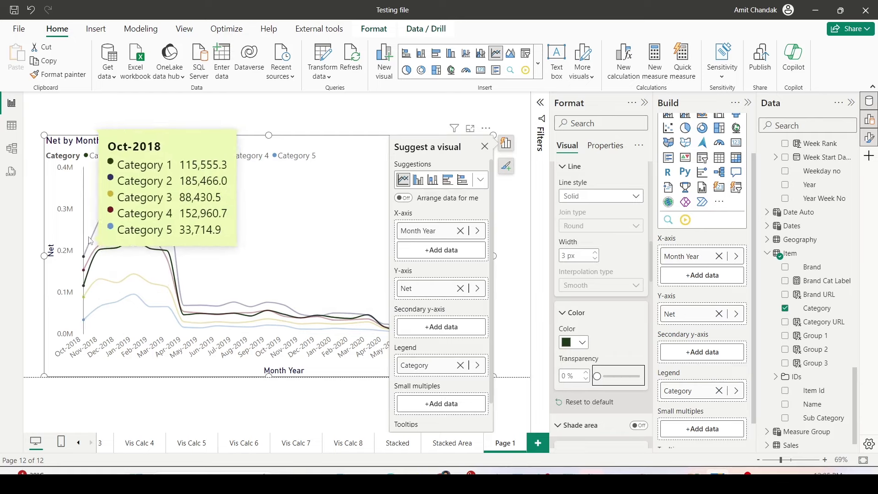
left_click_drag(50, 213, 210, 325)
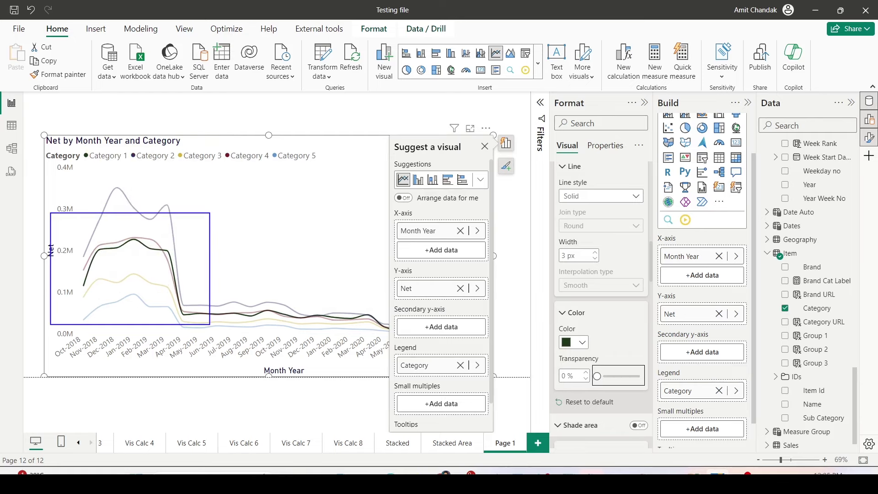